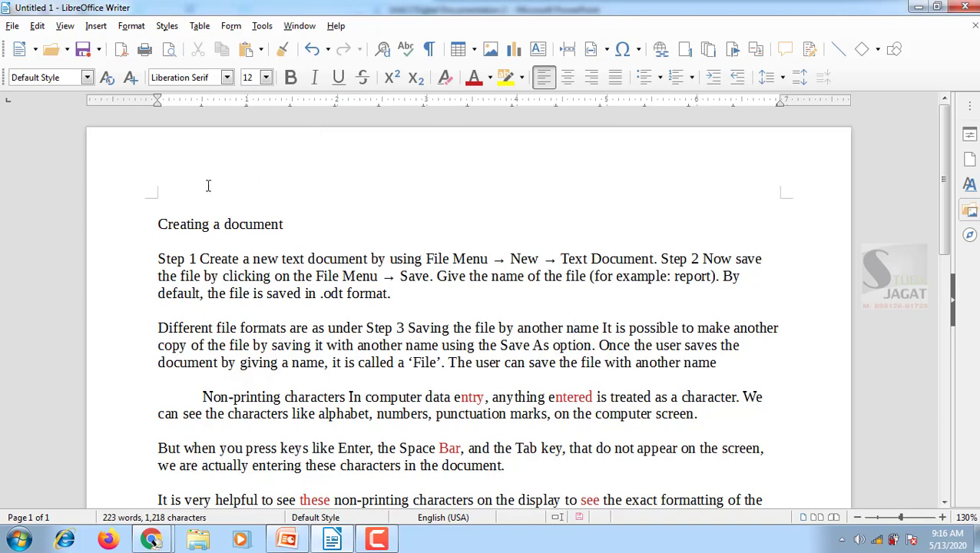
{"action": "scroll", "coordinate": [203, 188], "scroll_direction": "down", "scroll_amount": 1}
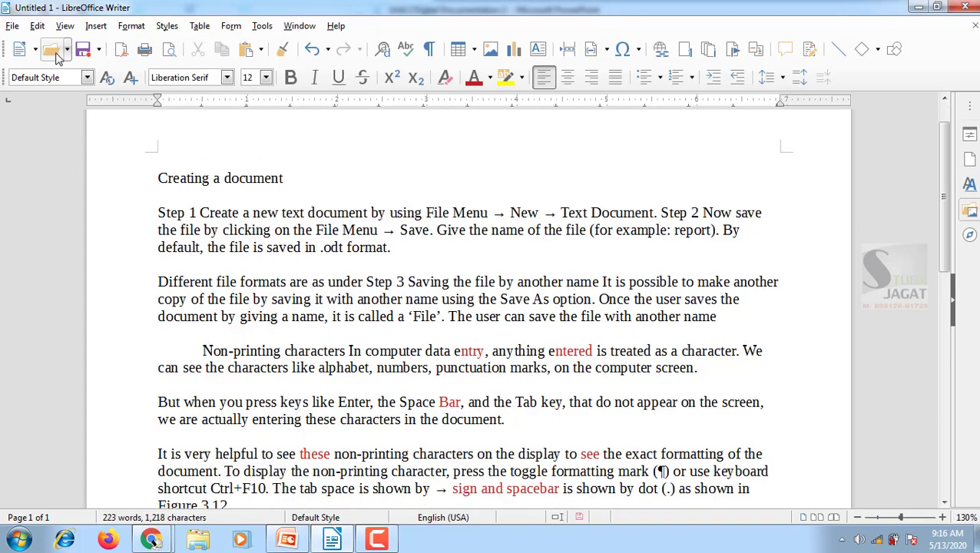
{"action": "left_click", "coordinate": [36, 28]}
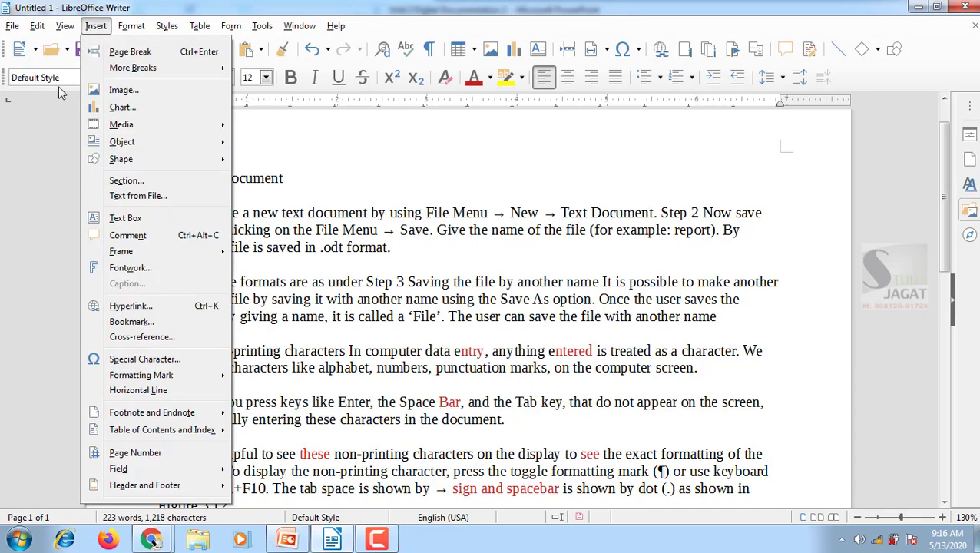
{"action": "left_click", "coordinate": [329, 224]}
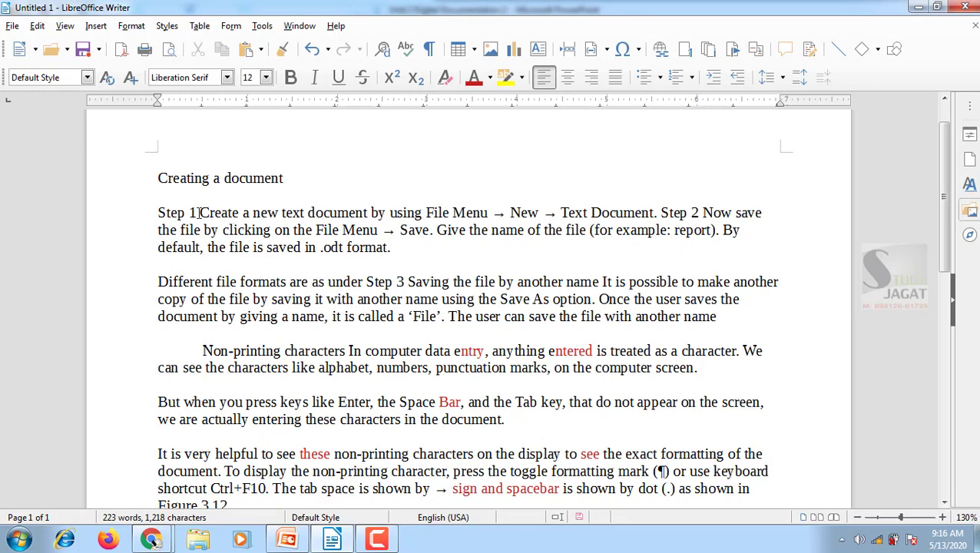
Delete the text following "Step 1" in the first body paragraph, and undo the deletion
{"action": "left_click_drag", "start_coordinate": [199, 213], "coordinate": [395, 248]}
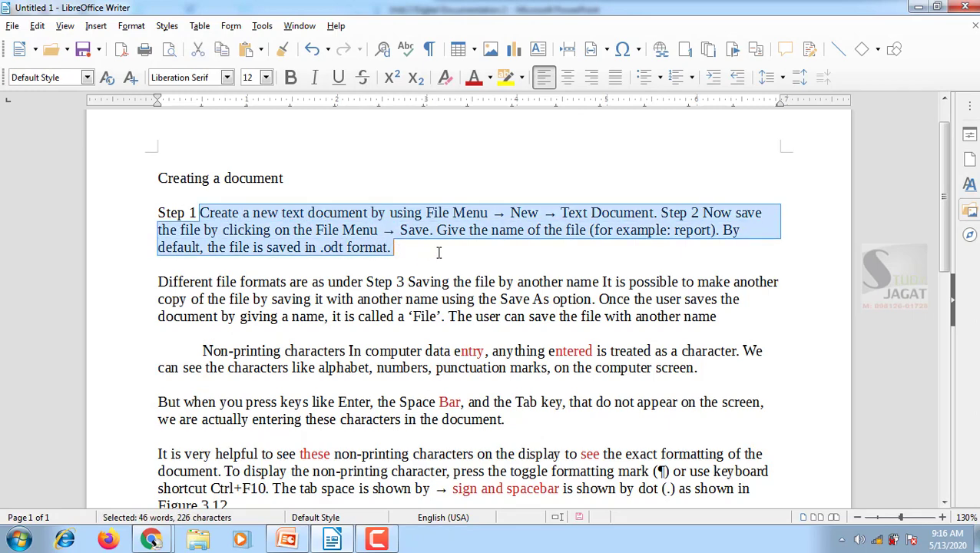
{"action": "key", "text": "ctrl+x"}
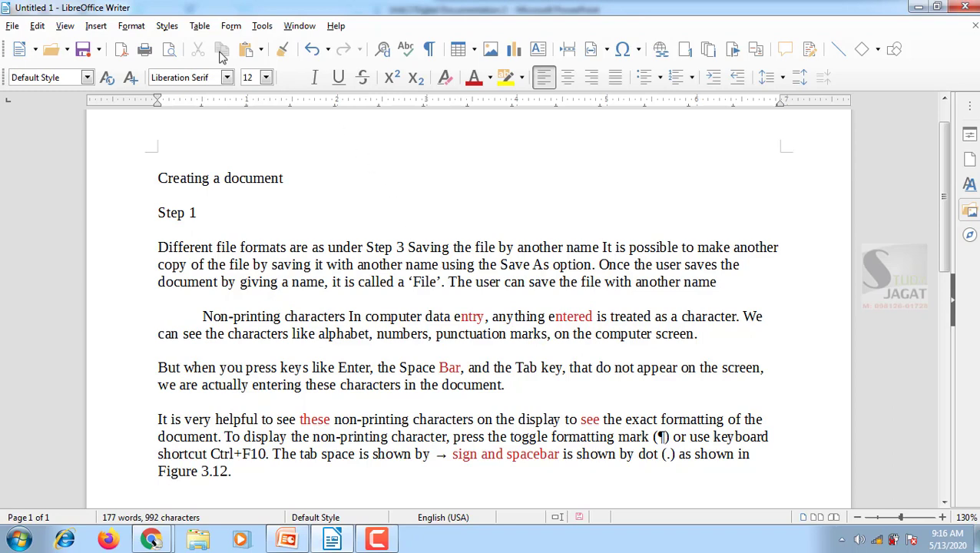
{"action": "left_click", "coordinate": [40, 27]}
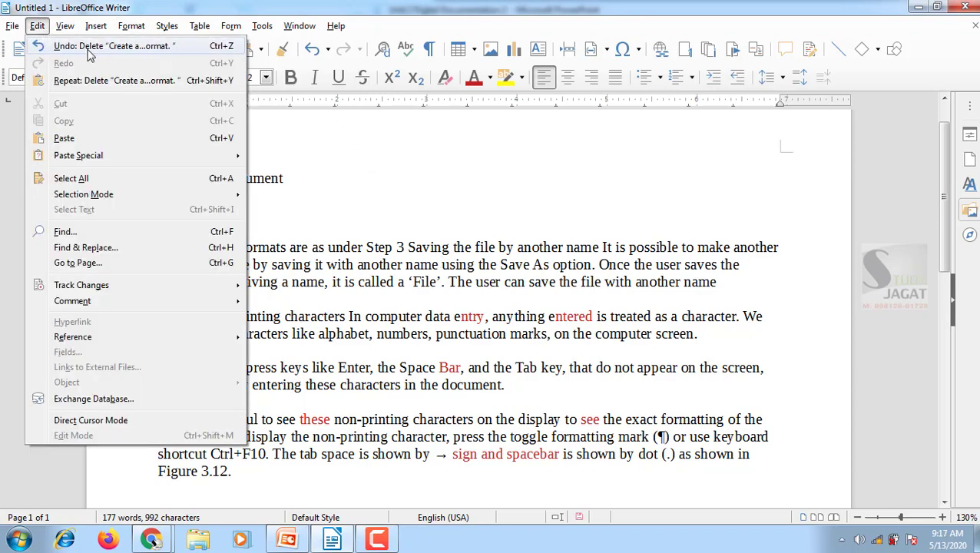
{"action": "left_click", "coordinate": [223, 48]}
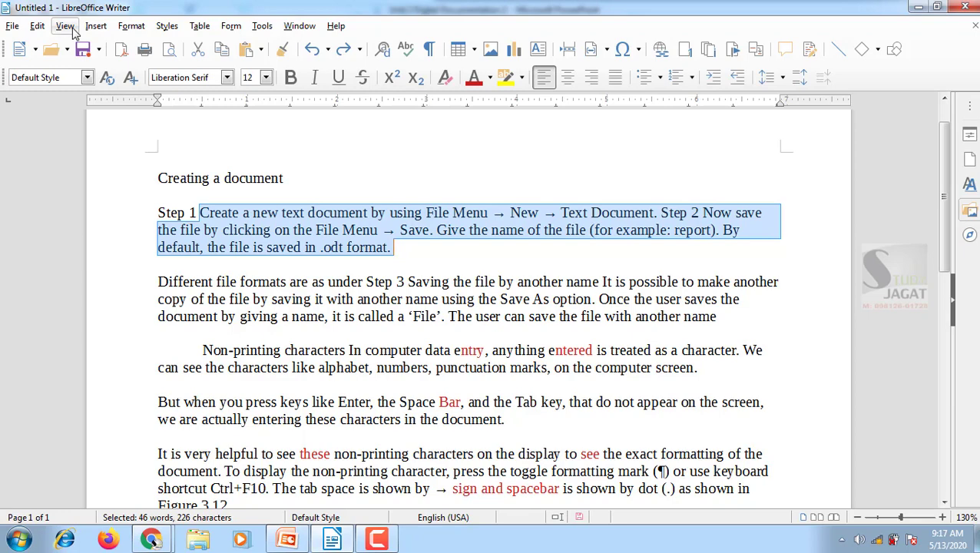
Redo the deletion of the text following "Step 1", and undo it once more
{"action": "left_click", "coordinate": [37, 26]}
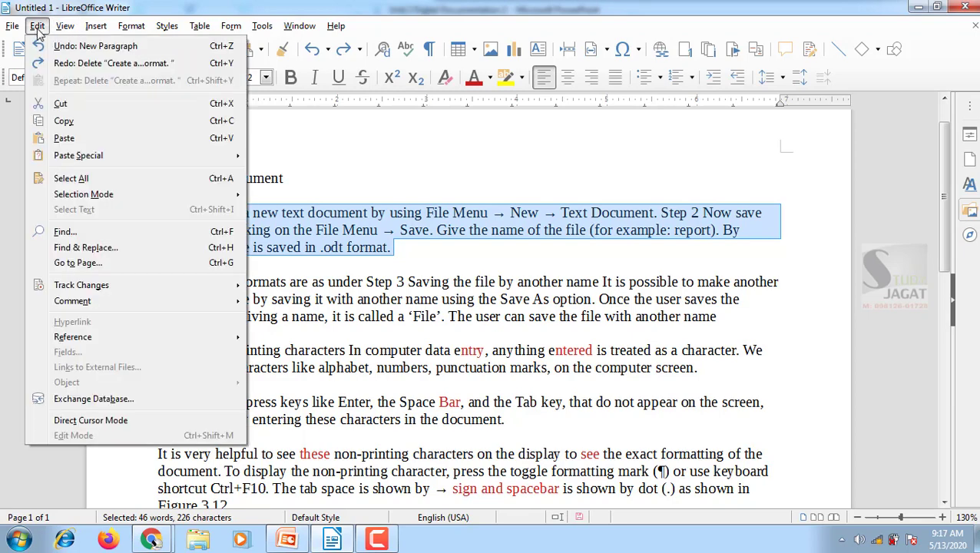
{"action": "left_click", "coordinate": [98, 63]}
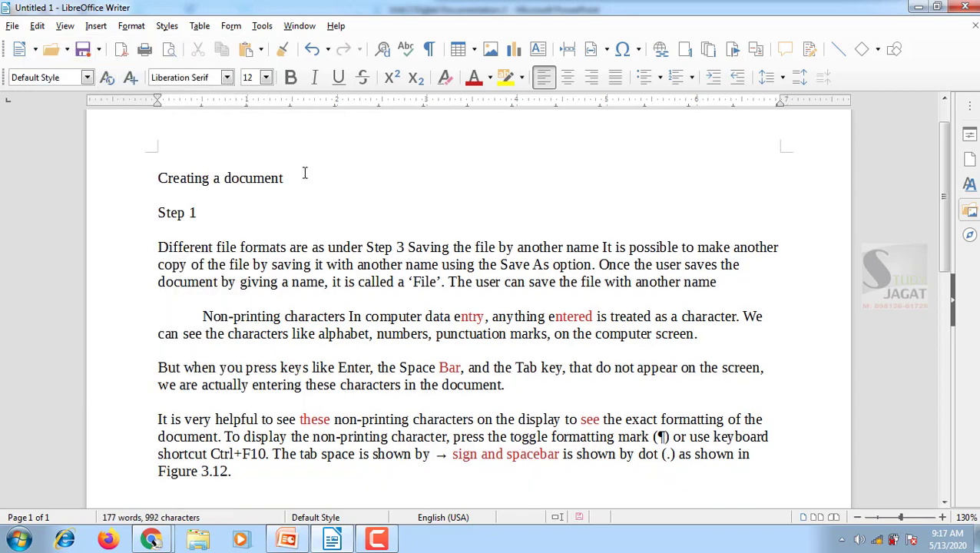
{"action": "key", "text": "ctrl+z"}
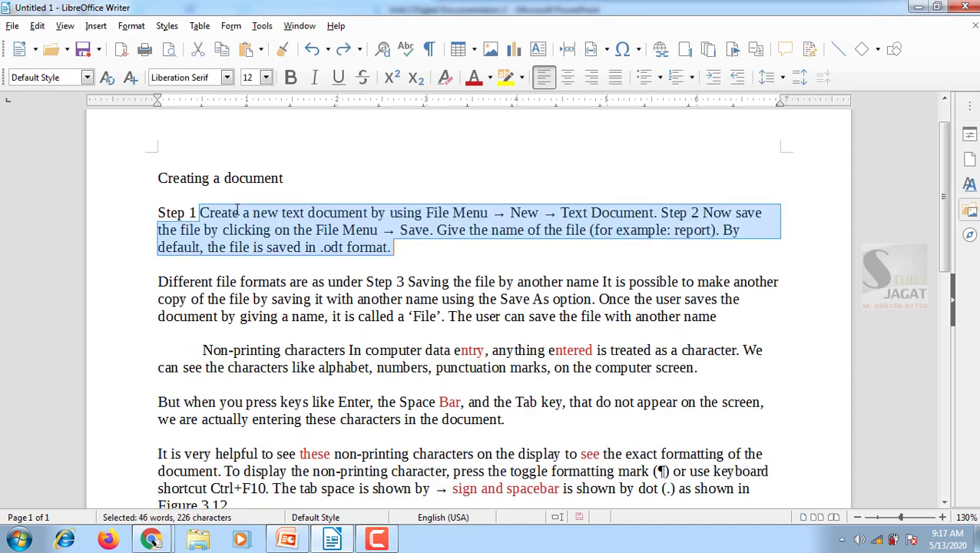
Select "in .odt format." at the end of the Step 1 paragraph, and reselect from "File Menu → Save" to the paragraph's end
{"action": "left_click", "coordinate": [293, 230]}
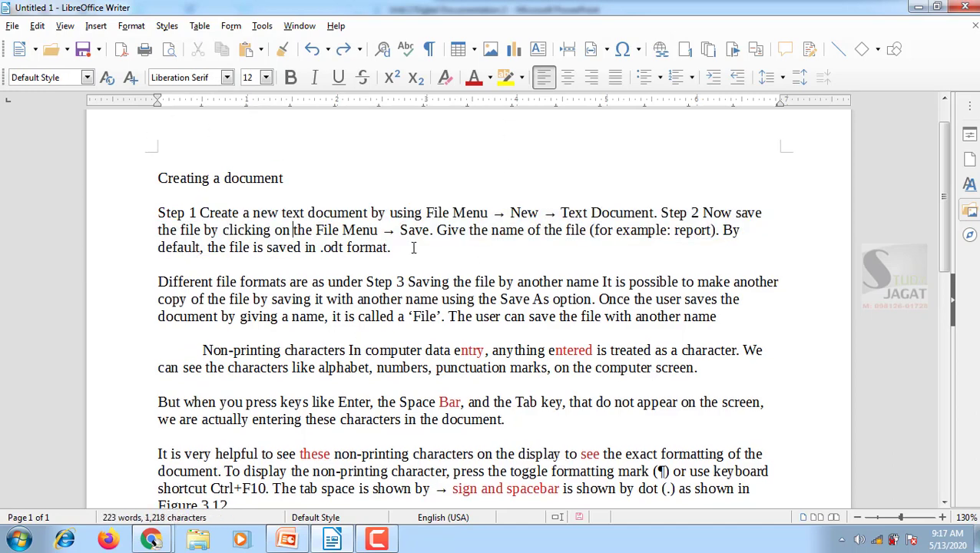
{"action": "left_click_drag", "start_coordinate": [401, 247], "coordinate": [306, 247]}
{"action": "left_click_drag", "start_coordinate": [408, 246], "coordinate": [301, 247]}
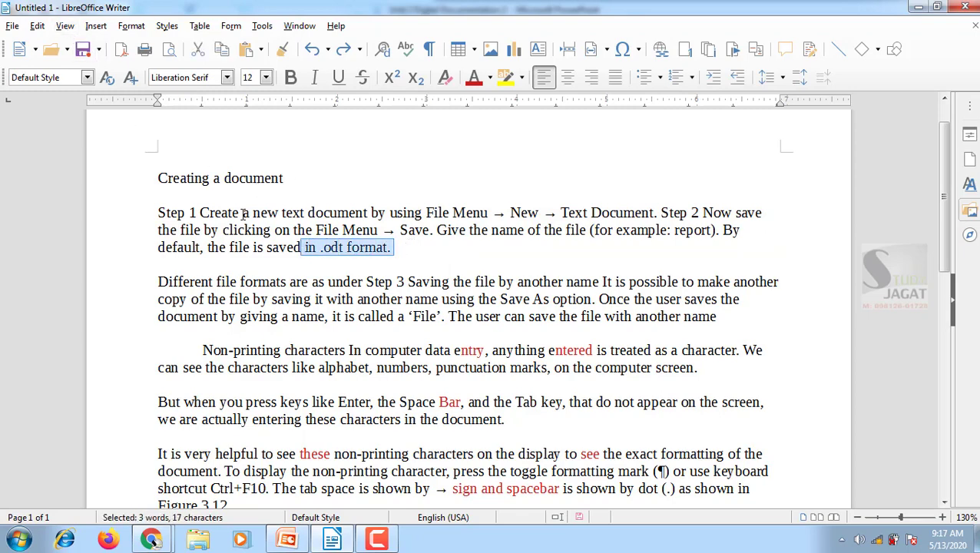
{"action": "left_click", "coordinate": [347, 250]}
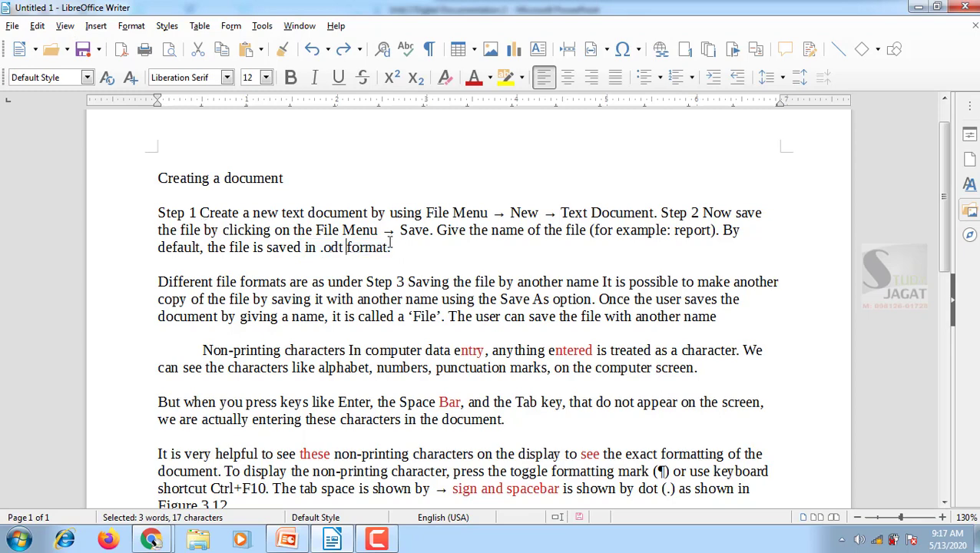
{"action": "left_click_drag", "start_coordinate": [394, 247], "coordinate": [308, 224]}
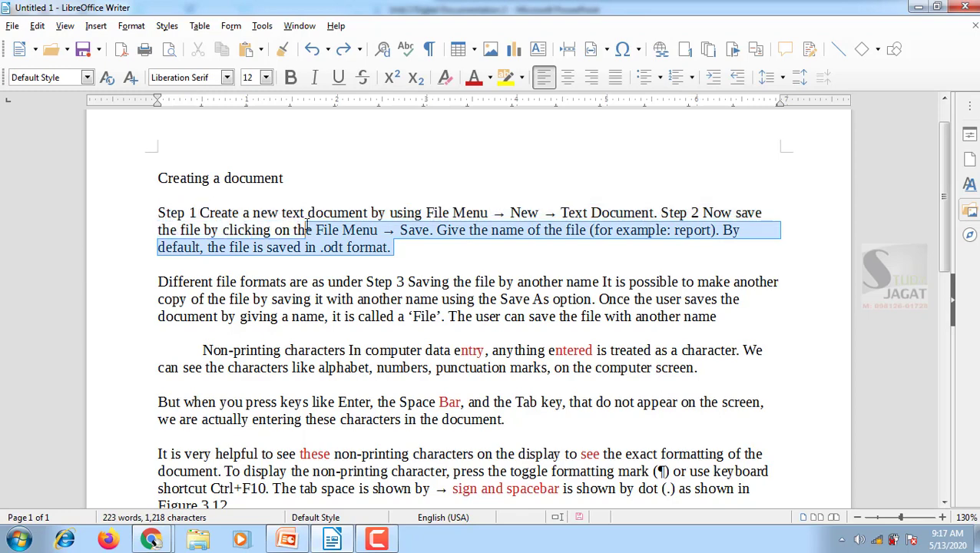
Cut the text from "new text document" in the Step 1 paragraph through the end of the "Different file formats" paragraph
{"action": "left_click", "coordinate": [256, 213]}
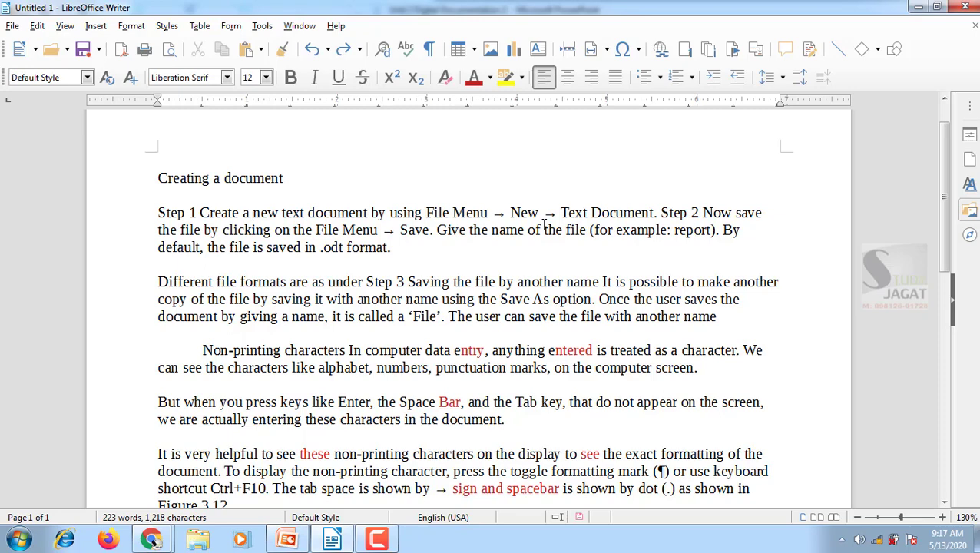
{"action": "key", "text": "shift+Right"}
{"action": "key", "text": "shift+Right"}
{"action": "key", "text": "shift+Right"}
{"action": "key", "text": "shift+Right"}
{"action": "key", "text": "shift+Right"}
{"action": "key", "text": "shift+Right"}
{"action": "key", "text": "shift+Right"}
{"action": "key", "text": "shift+Right"}
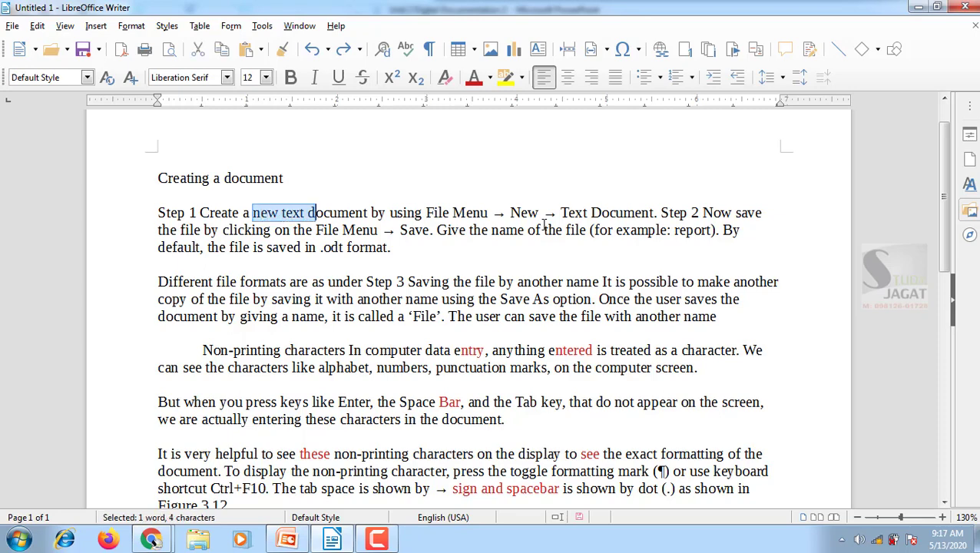
{"action": "key", "text": "shift+Down"}
{"action": "key", "text": "shift+Down"}
{"action": "key", "text": "shift+Down"}
{"action": "key", "text": "shift+Down"}
{"action": "key", "text": "shift+Down"}
{"action": "key", "text": "shift+Down"}
{"action": "key", "text": "shift+Down"}
{"action": "key", "text": "shift+Down"}
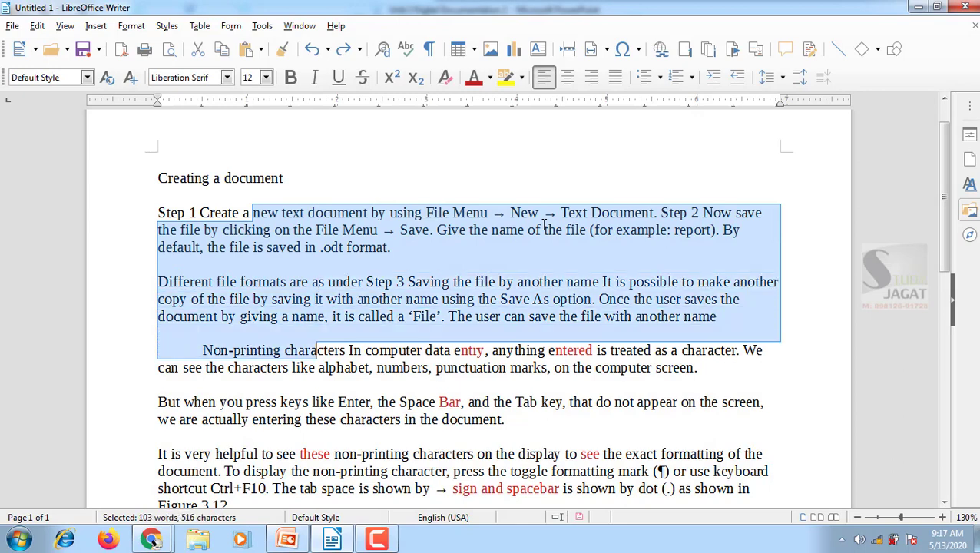
{"action": "key", "text": "shift+Down"}
{"action": "key", "text": "shift+Up"}
{"action": "key", "text": "shift+Up"}
{"action": "key", "text": "ctrl+c"}
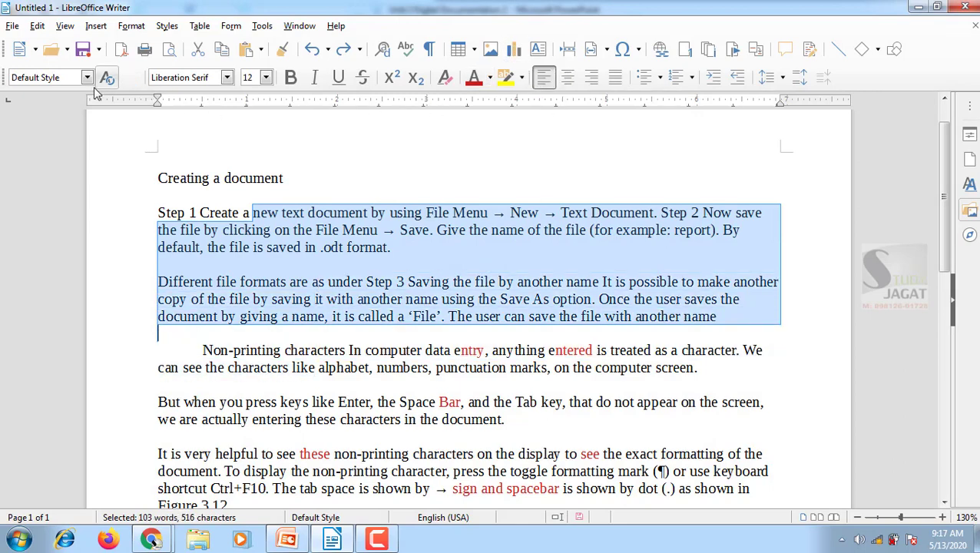
{"action": "left_click", "coordinate": [38, 28]}
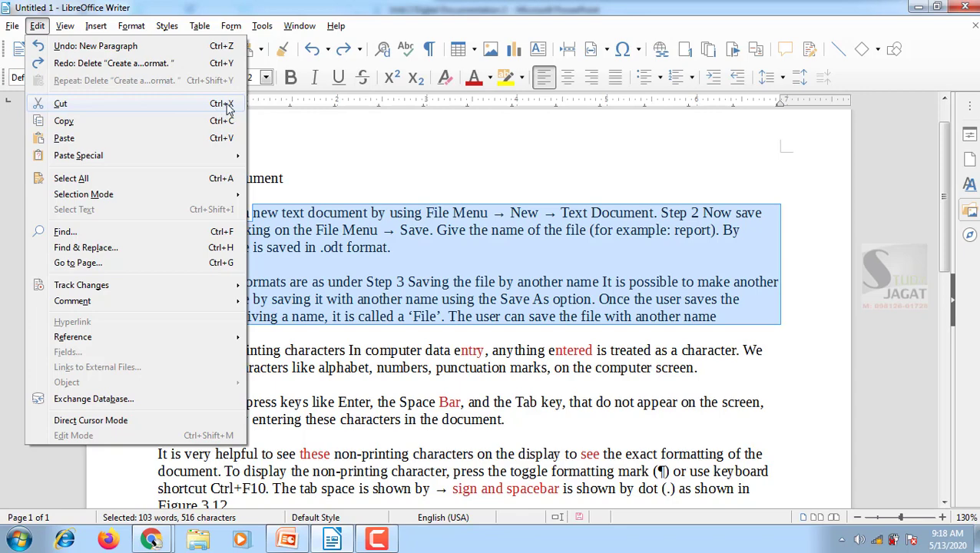
{"action": "left_click", "coordinate": [291, 271]}
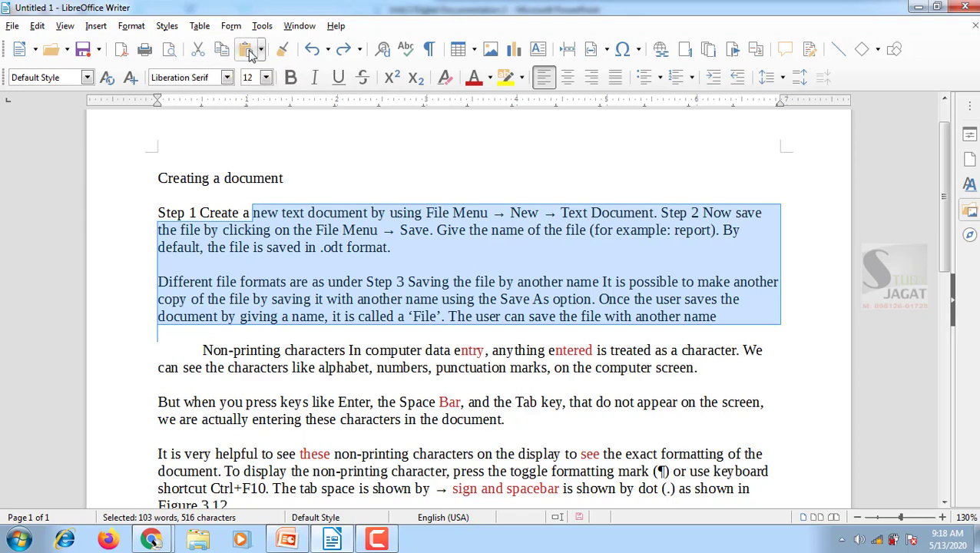
{"action": "left_click", "coordinate": [200, 50]}
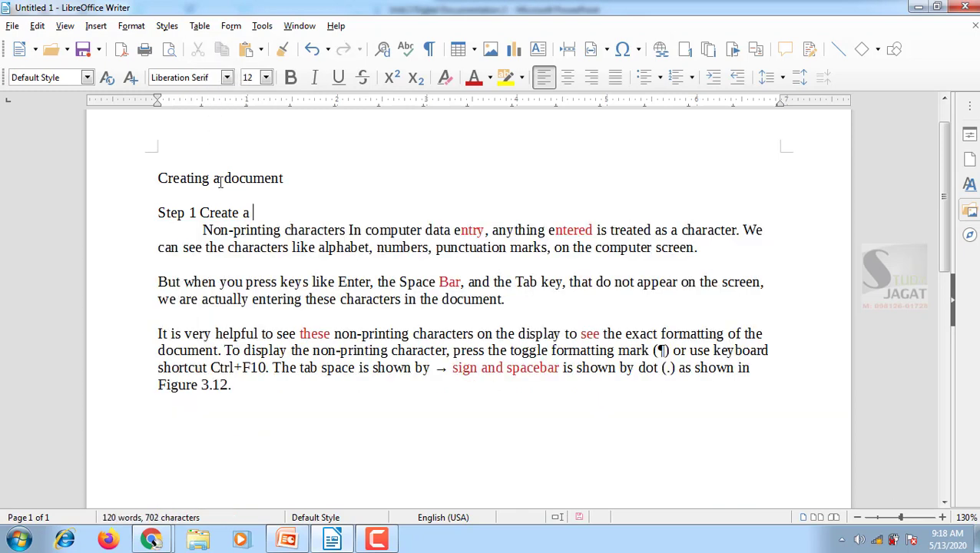
Paste the cut text below the last paragraph, which ends with "Figure 3.12."
{"action": "left_click", "coordinate": [239, 386]}
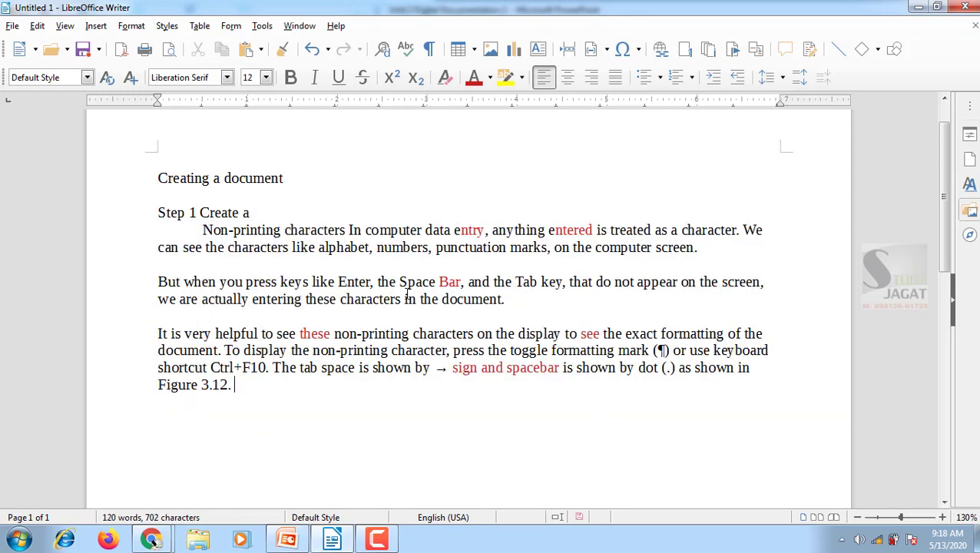
{"action": "left_click", "coordinate": [249, 51]}
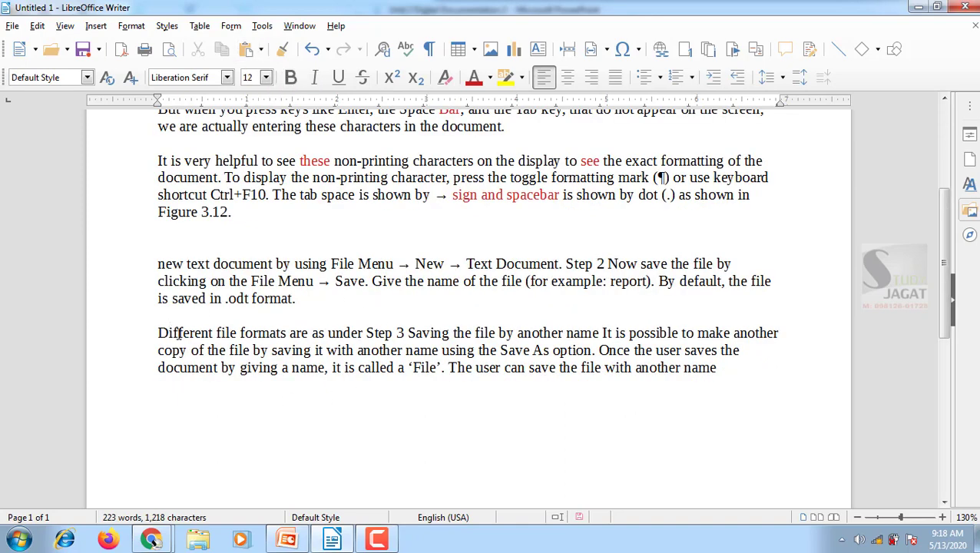
{"action": "scroll", "coordinate": [222, 323], "scroll_direction": "up", "scroll_amount": 3}
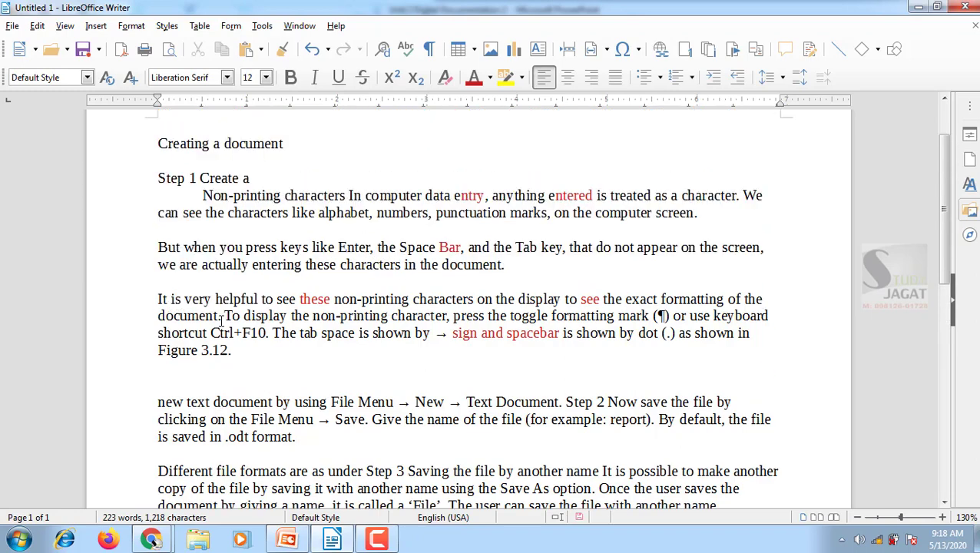
{"action": "scroll", "coordinate": [223, 322], "scroll_direction": "down", "scroll_amount": 3}
{"action": "scroll", "coordinate": [222, 323], "scroll_direction": "up", "scroll_amount": 3}
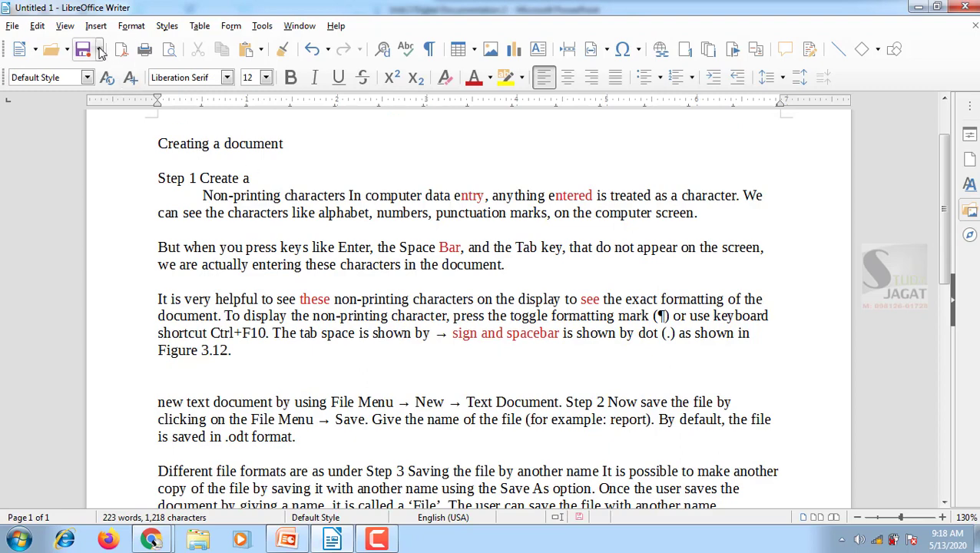
Undo the paste, the added blank paragraphs and the cut, and clear the text selection
{"action": "left_click", "coordinate": [313, 50]}
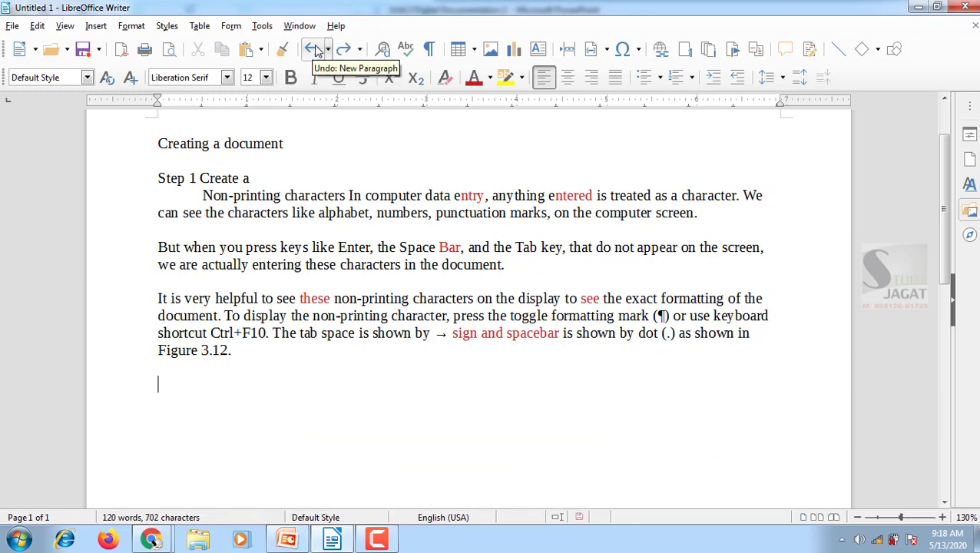
{"action": "left_click", "coordinate": [315, 49]}
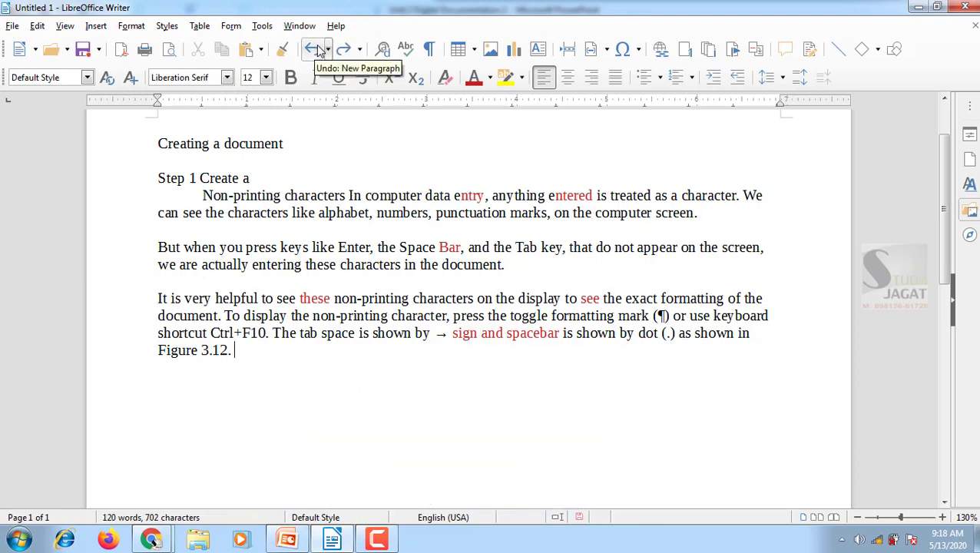
{"action": "left_click", "coordinate": [316, 49]}
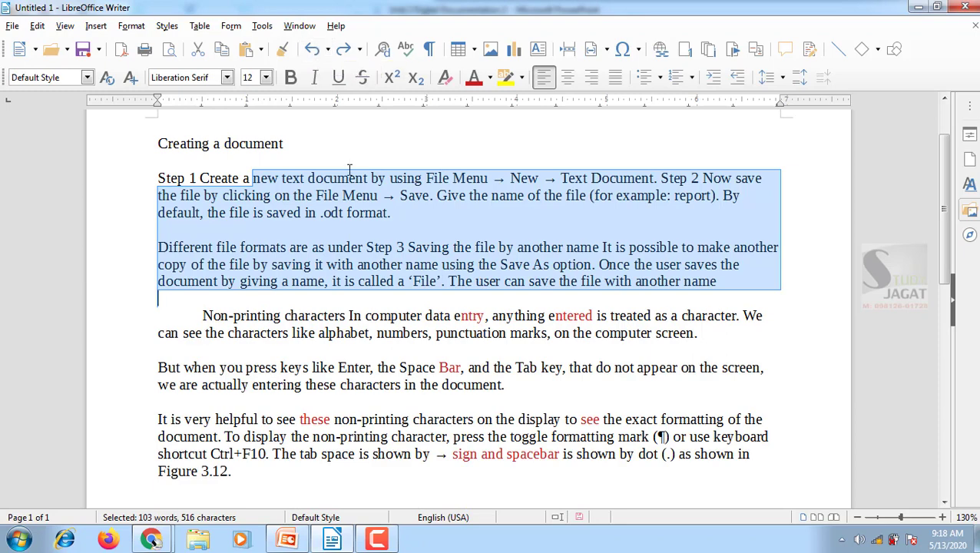
{"action": "left_click", "coordinate": [350, 196]}
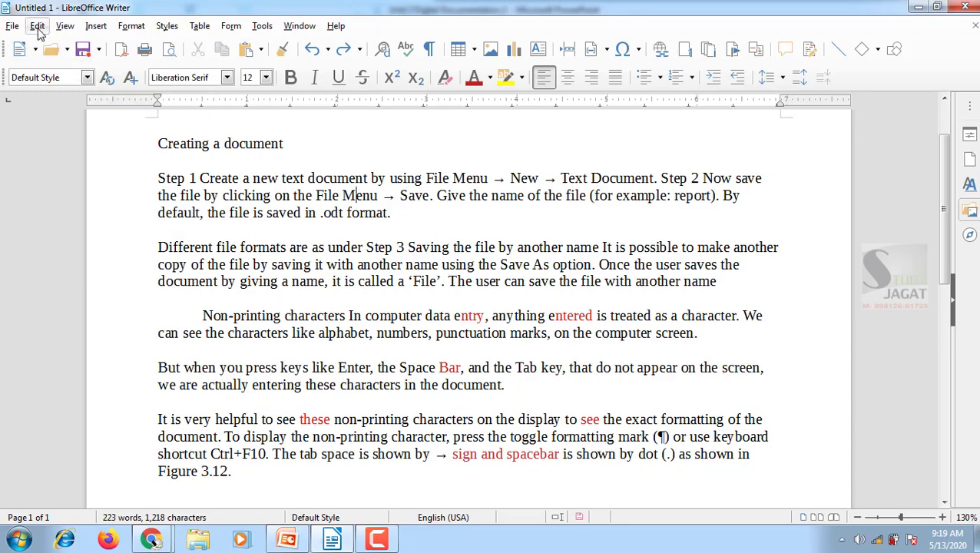
Copy all body text from "Step 1 Create a new text document" through "Figure 3.12."
{"action": "scroll", "coordinate": [231, 330], "scroll_direction": "down", "scroll_amount": 3}
{"action": "left_click", "coordinate": [252, 388]}
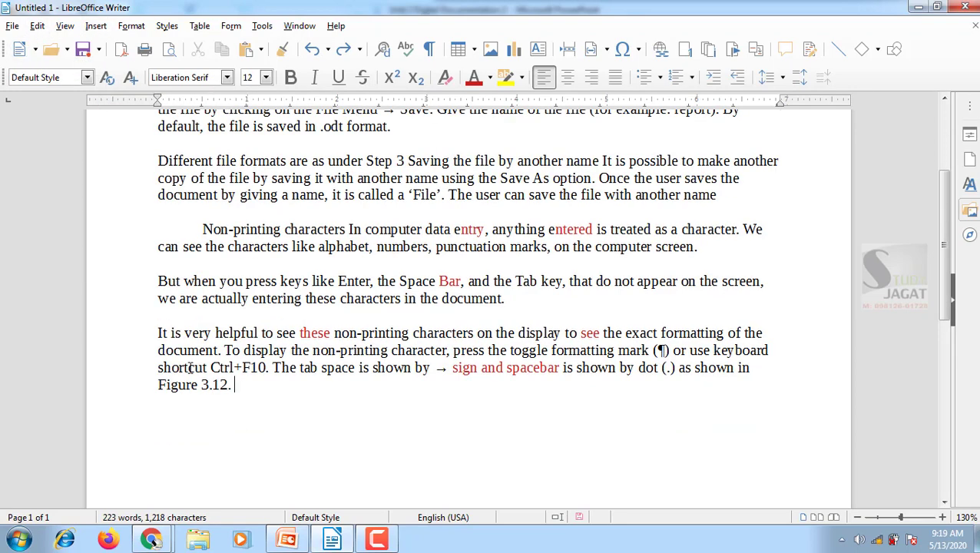
{"action": "left_click_drag", "start_coordinate": [191, 368], "coordinate": [136, 226]}
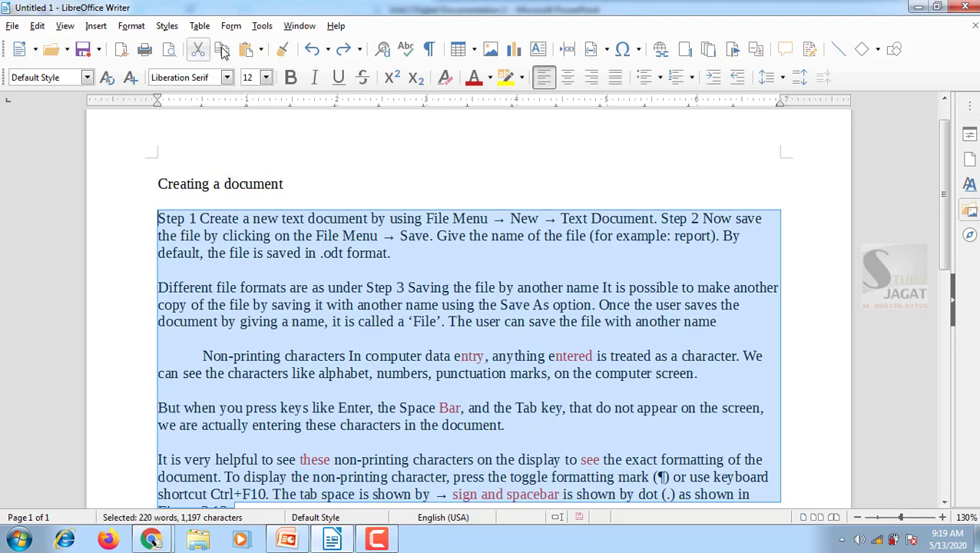
Paste the copied body text below the last paragraph and check the duplicated paragraphs
{"action": "scroll", "coordinate": [294, 363], "scroll_direction": "down", "scroll_amount": 3}
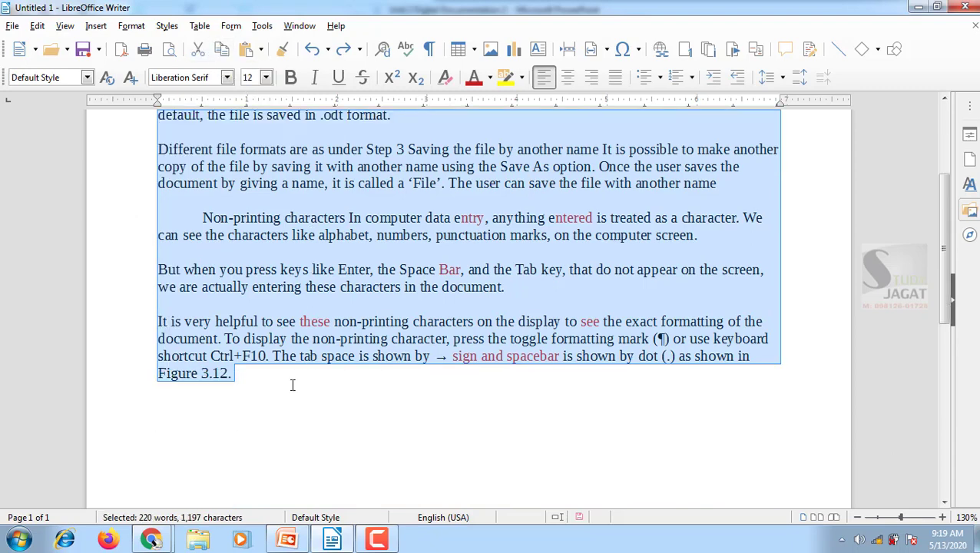
{"action": "left_click", "coordinate": [279, 400]}
{"action": "key", "text": "BackSpace"}
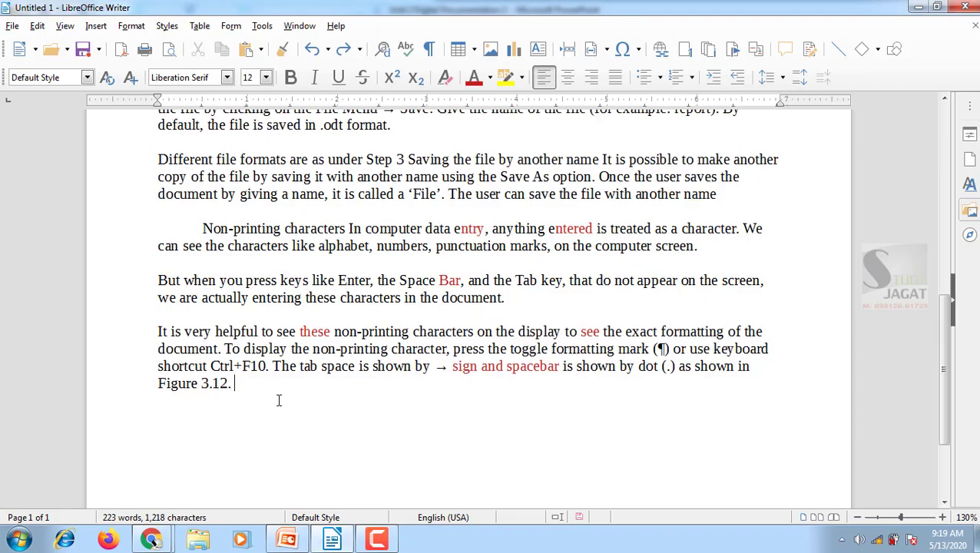
{"action": "type", "text": "Step 1 Create a new text document by using File Menu → New → Text Document. Step 2 Now save the file by clicking on the File Menu → Save. Give the name of the file (for example: report). By default, the file is saved in .odt format.\\nDifferent file formats are as under Step 3 Saving the file by another name It is possible to make another copy of the file by saving it with another name using the Save As option. Once the user saves the document by giving a name, it is called a ‘File’. The user can save the file with another name\\n\\tNon-printing characters In computer data entry, anything entered is treated as a character. We can see the characters like alphabet, numbers, punctuation marks, on the computer screen.\\nBut when you press keys like Enter, the Space Bar, and the Tab key, that do not appear on the screen, we are actually entering these characters in the document.\\nIt is very helpful to see these non-printing characters on the display to see the exact formatting of the document. To display the non-printing character, press the toggle formatting mark (¶) or use keyboard shortcut Ctrl+F10. The tab space is shown by → sign and spacebar is shown by dot (.) as shown in Figure 3.12."}
{"action": "scroll", "coordinate": [288, 392], "scroll_direction": "up", "scroll_amount": 10}
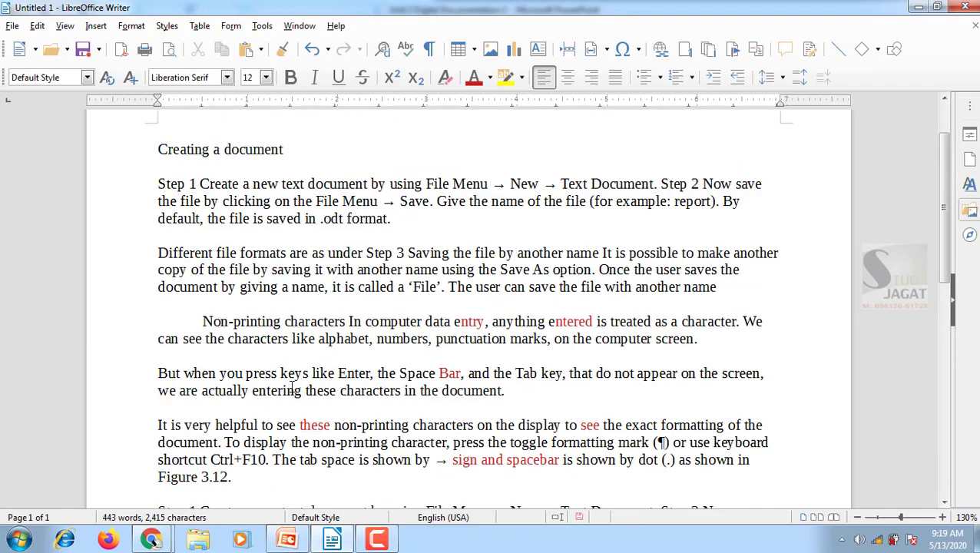
{"action": "scroll", "coordinate": [292, 386], "scroll_direction": "down", "scroll_amount": 15}
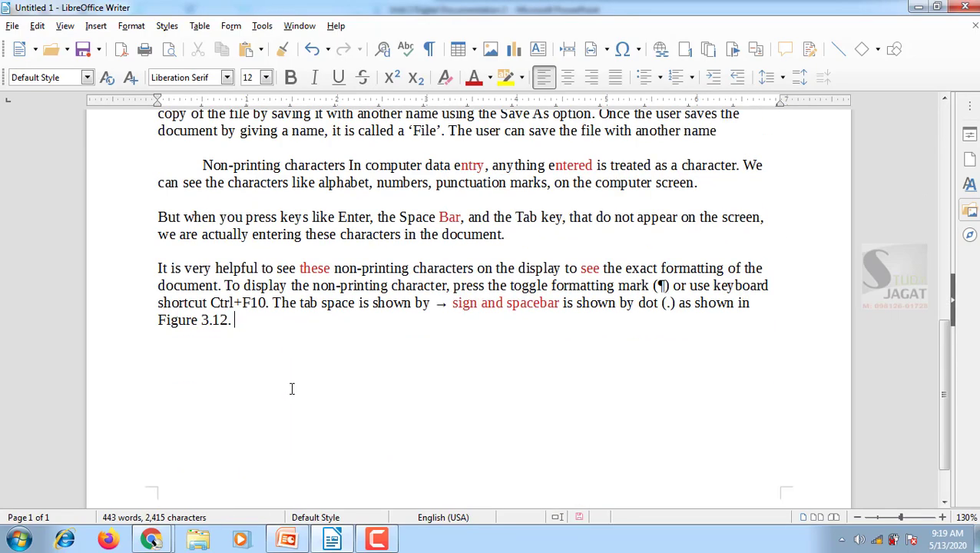
Paste the copied body text repeatedly at the end of the document until it is eight pages long
{"action": "key", "text": "ctrl+v"}
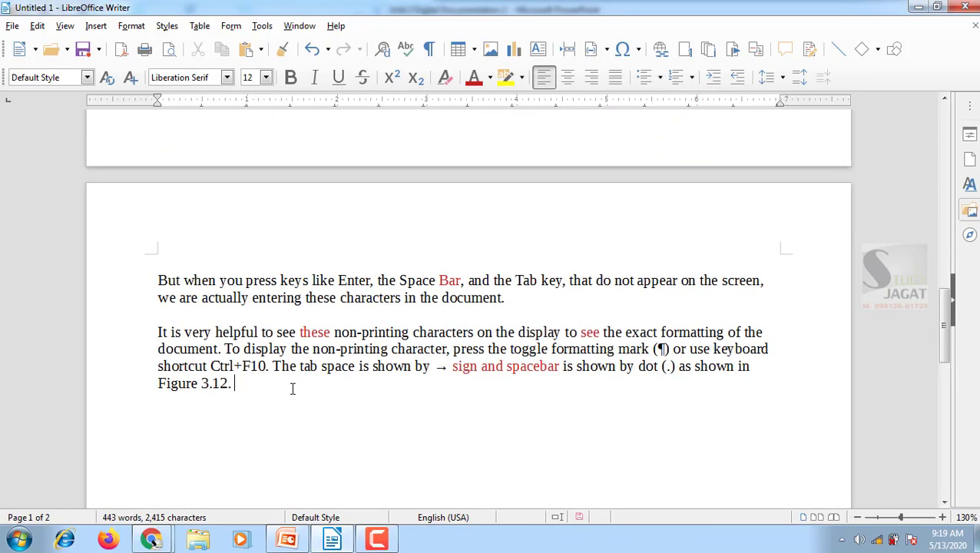
{"action": "key", "text": "ctrl+v"}
{"action": "key", "text": "ctrl+v"}
{"action": "key", "text": "ctrl+v"}
{"action": "key", "text": "ctrl+v"}
{"action": "key", "text": "ctrl+v"}
{"action": "key", "text": "ctrl+v"}
{"action": "key", "text": "ctrl+v"}
{"action": "key", "text": "ctrl+v"}
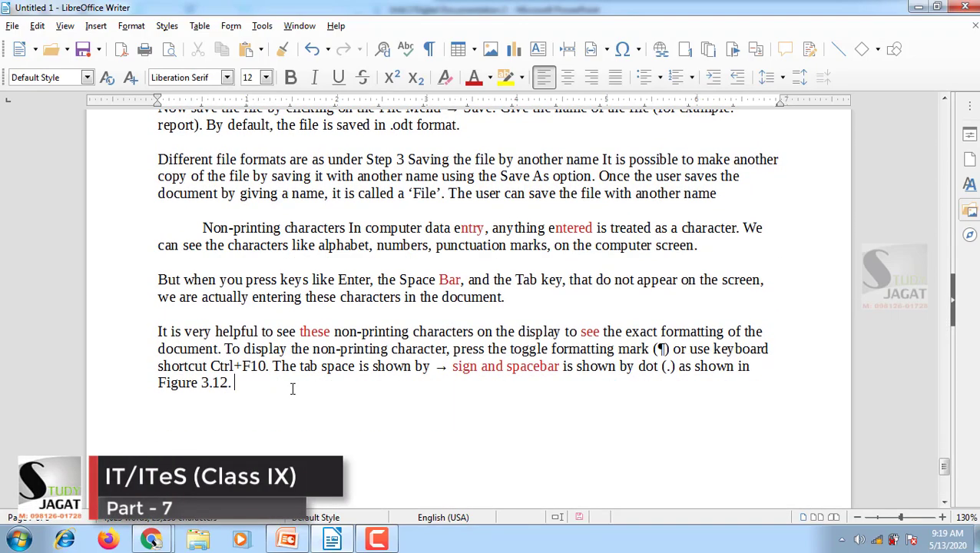
{"action": "key", "text": "ctrl+v"}
{"action": "key", "text": "ctrl+v"}
{"action": "key", "text": "ctrl+v"}
{"action": "key", "text": "ctrl+v"}
{"action": "key", "text": "ctrl+v"}
{"action": "key", "text": "ctrl+v"}
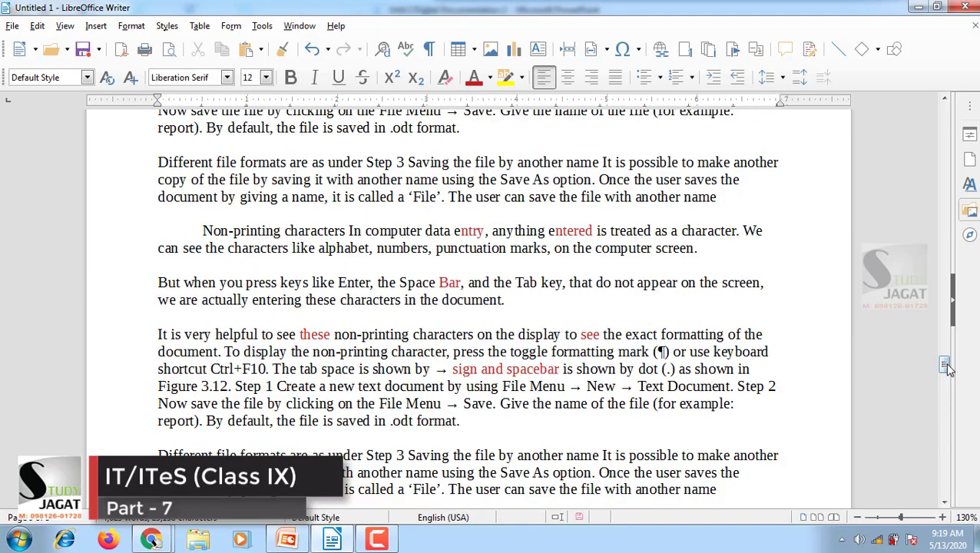
{"action": "left_click_drag", "start_coordinate": [945, 366], "coordinate": [951, 112]}
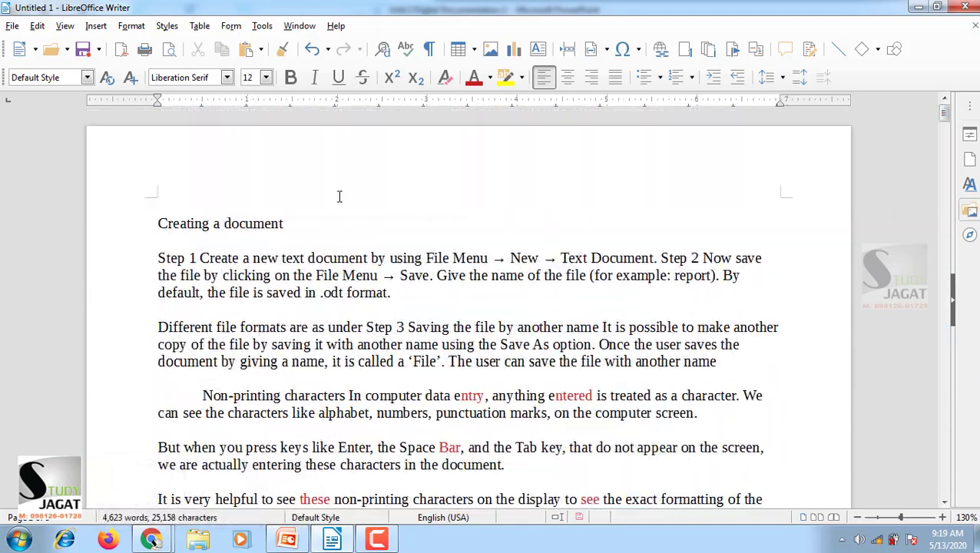
Select the entire document and delete all of its text
{"action": "left_click", "coordinate": [37, 26]}
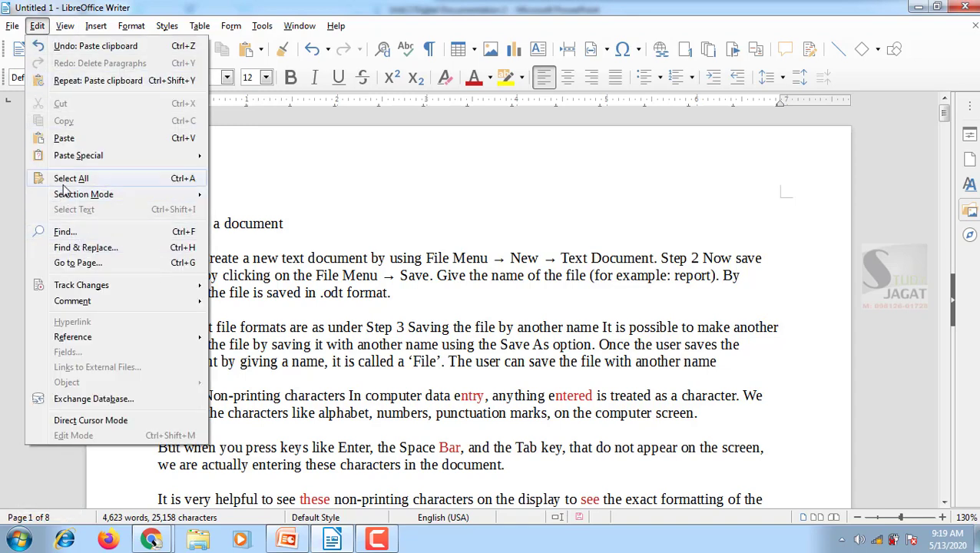
{"action": "left_click", "coordinate": [453, 276]}
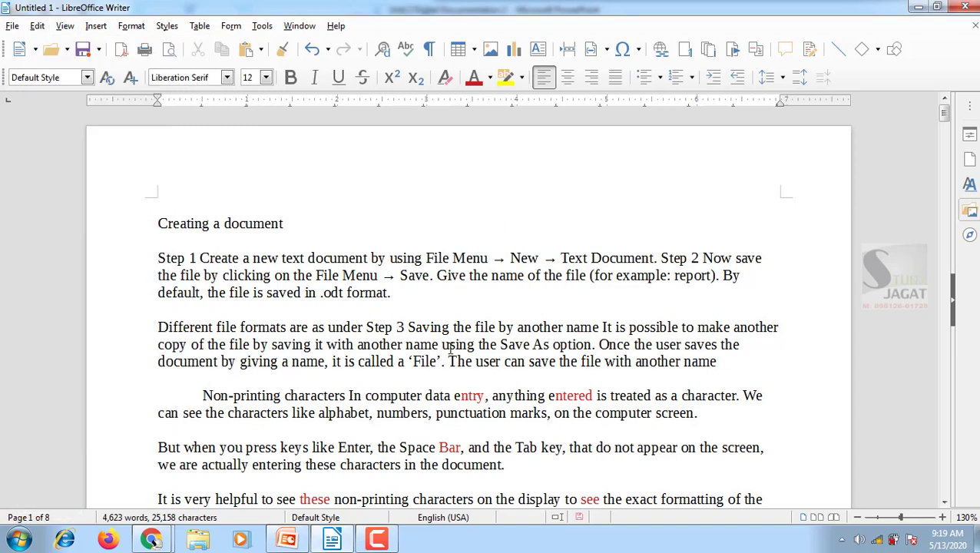
{"action": "key", "text": "ctrl+a"}
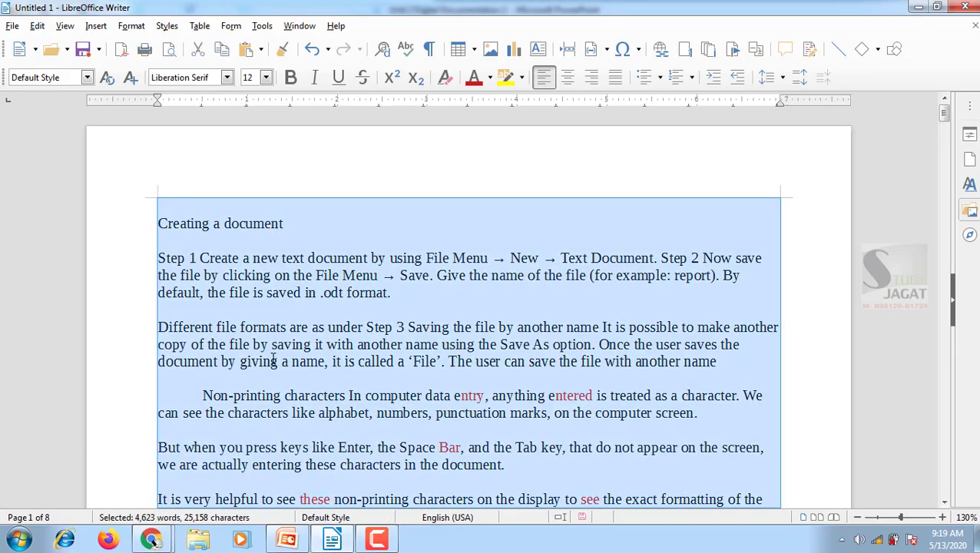
{"action": "scroll", "coordinate": [274, 361], "scroll_direction": "down", "scroll_amount": 15}
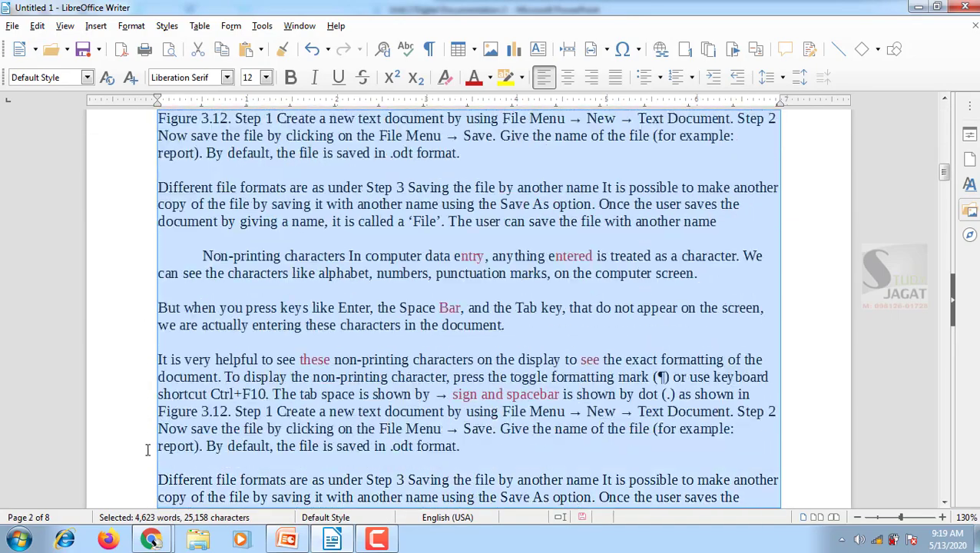
{"action": "scroll", "coordinate": [147, 450], "scroll_direction": "up", "scroll_amount": 15}
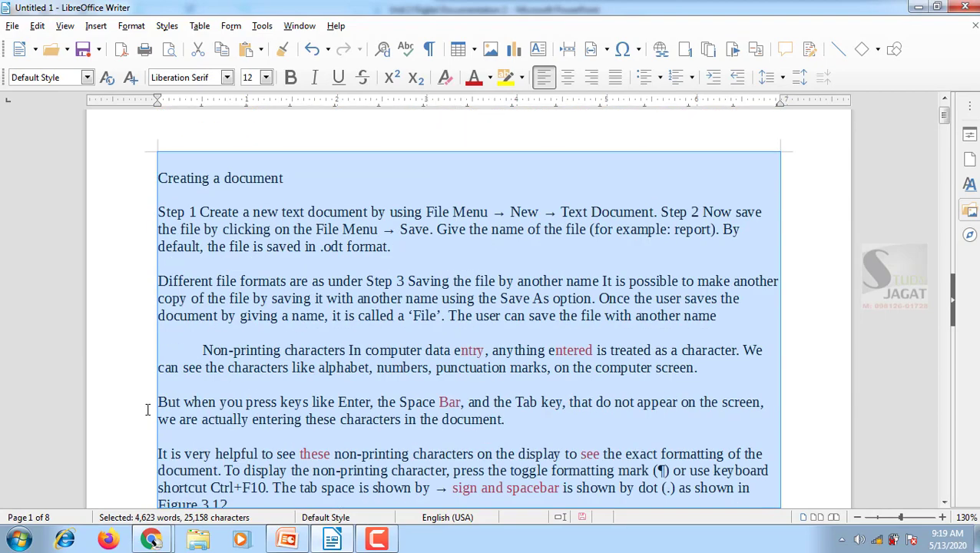
{"action": "scroll", "coordinate": [148, 410], "scroll_direction": "up", "scroll_amount": 1}
{"action": "key", "text": "Delete"}
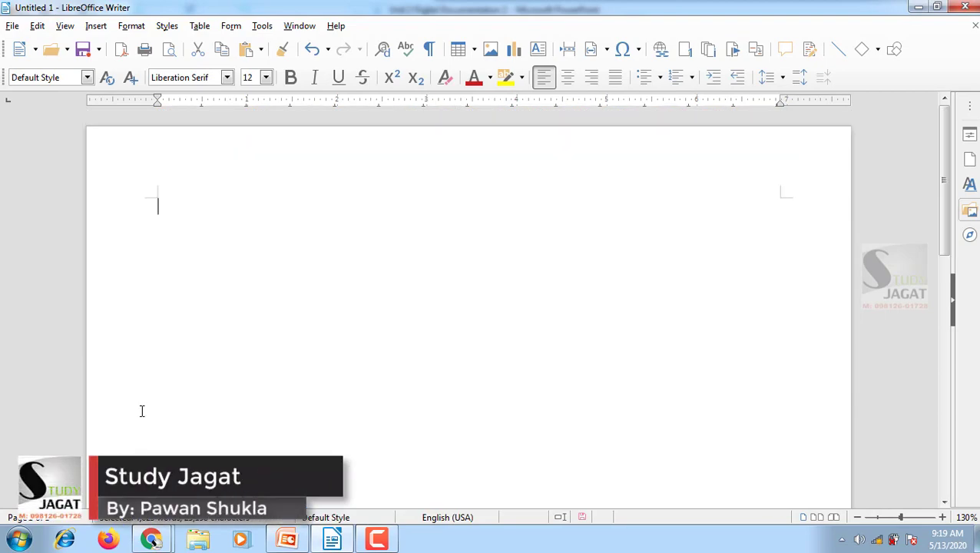
Undo the deletion of the document's text and clear the text selection
{"action": "key", "text": "ctrl+z"}
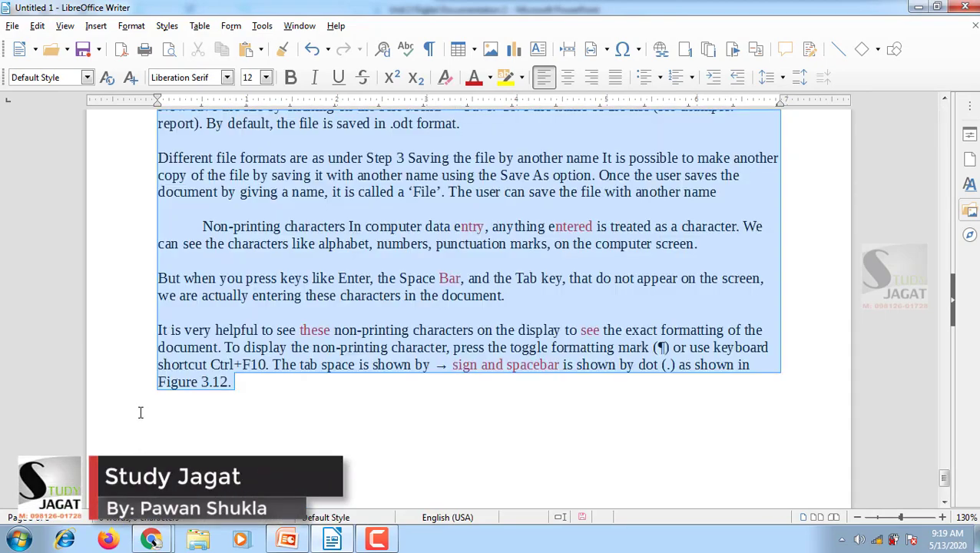
{"action": "scroll", "coordinate": [141, 413], "scroll_direction": "down", "scroll_amount": 4}
{"action": "scroll", "coordinate": [103, 350], "scroll_direction": "up", "scroll_amount": 17}
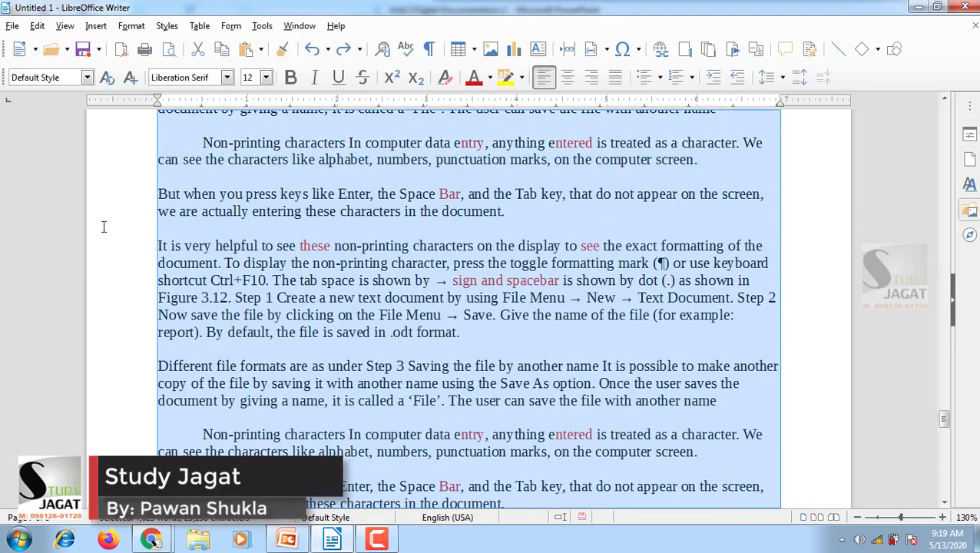
{"action": "left_click", "coordinate": [245, 246]}
{"action": "scroll", "coordinate": [244, 238], "scroll_direction": "up", "scroll_amount": 2}
{"action": "scroll", "coordinate": [244, 232], "scroll_direction": "up", "scroll_amount": 20}
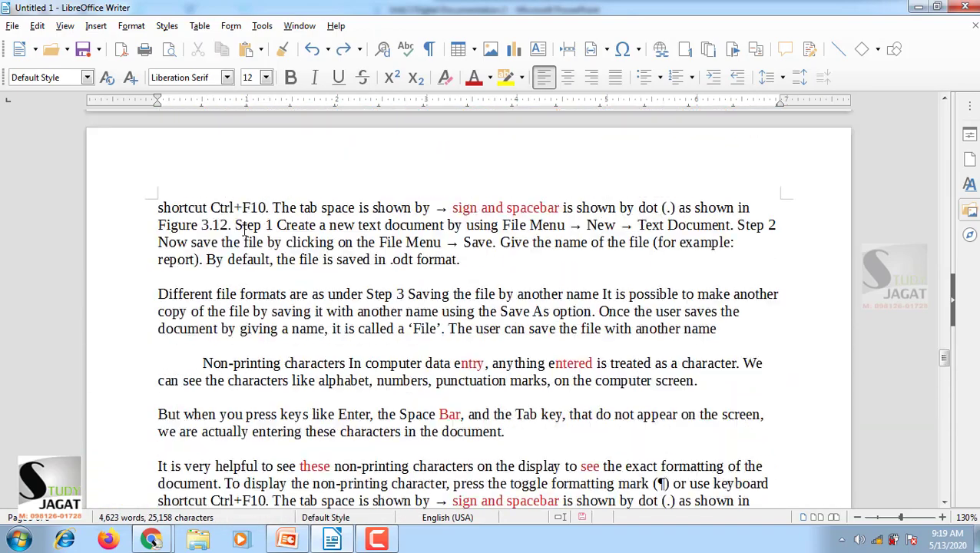
Search for the word "File" with Find & Replace and go through two successive occurrences
{"action": "left_click", "coordinate": [37, 26]}
{"action": "mouse_move", "coordinate": [126, 201]}
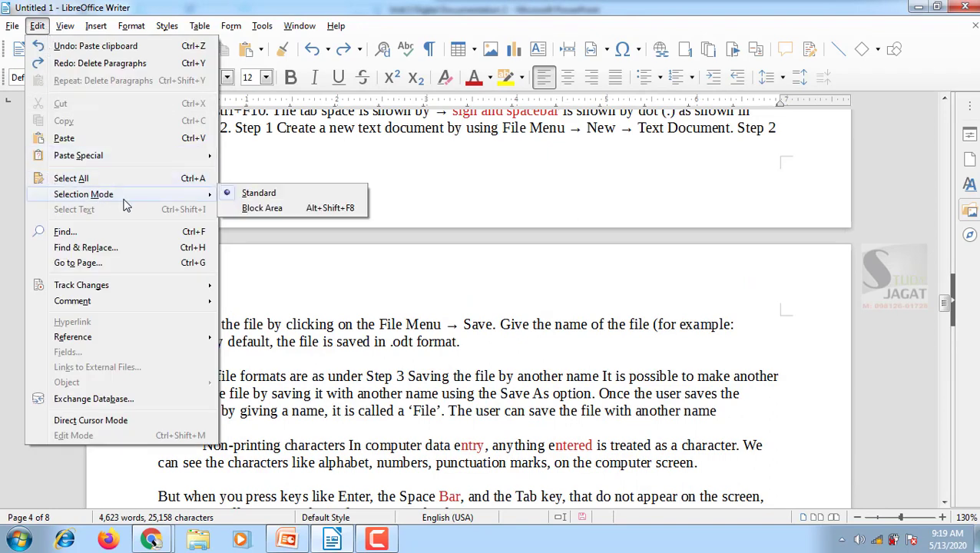
{"action": "left_click", "coordinate": [84, 247]}
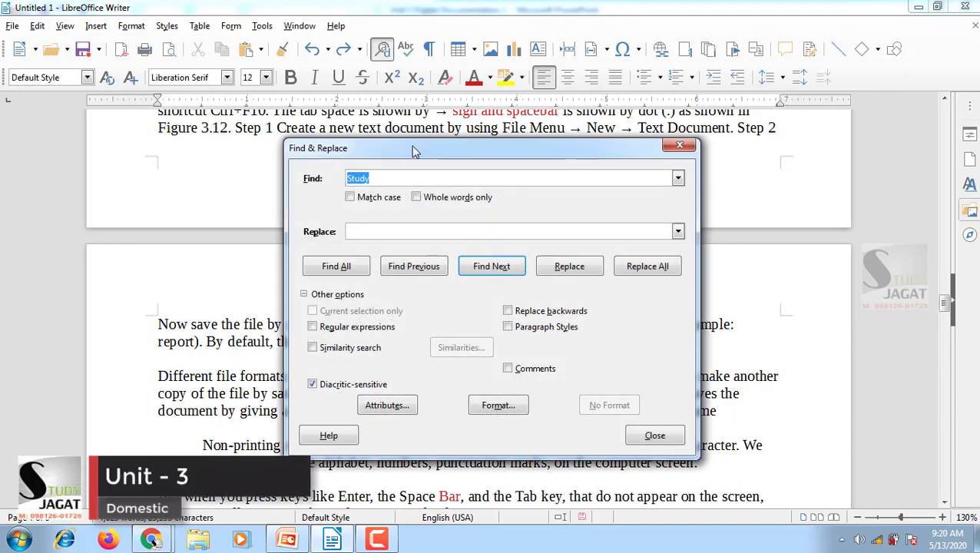
{"action": "left_click_drag", "start_coordinate": [414, 152], "coordinate": [580, 189]}
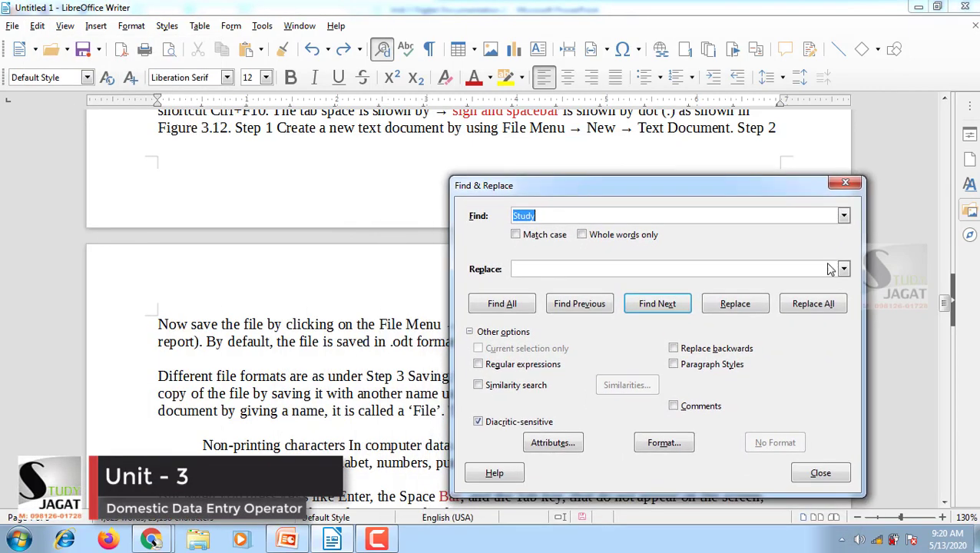
{"action": "left_click", "coordinate": [540, 216]}
{"action": "left_click_drag", "start_coordinate": [549, 217], "coordinate": [450, 207]}
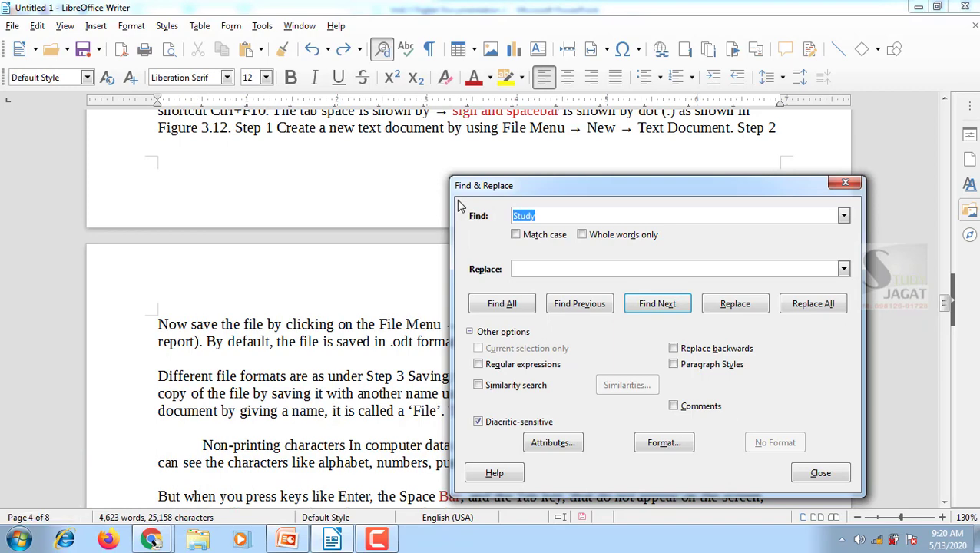
{"action": "type", "text": "File"}
{"action": "left_click", "coordinate": [647, 305]}
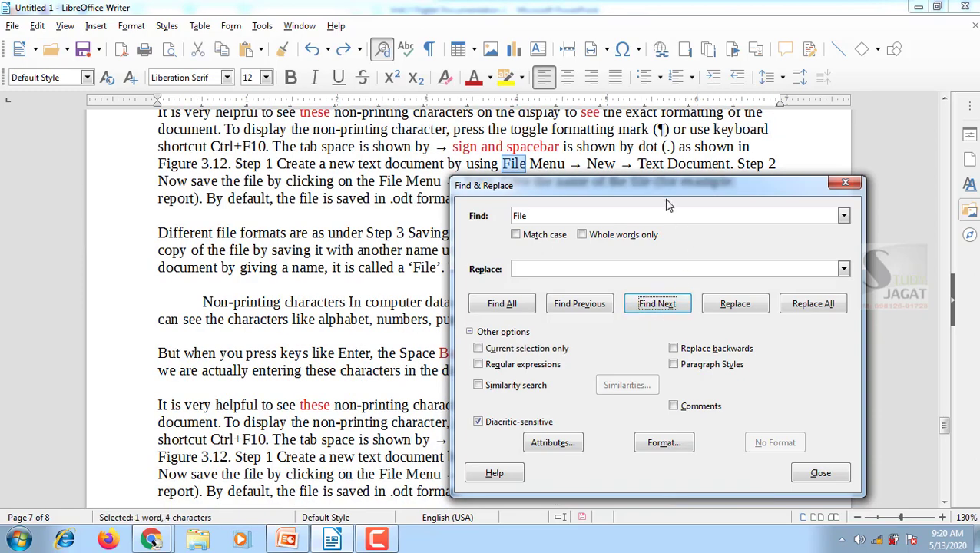
{"action": "left_click_drag", "start_coordinate": [663, 194], "coordinate": [406, 238]}
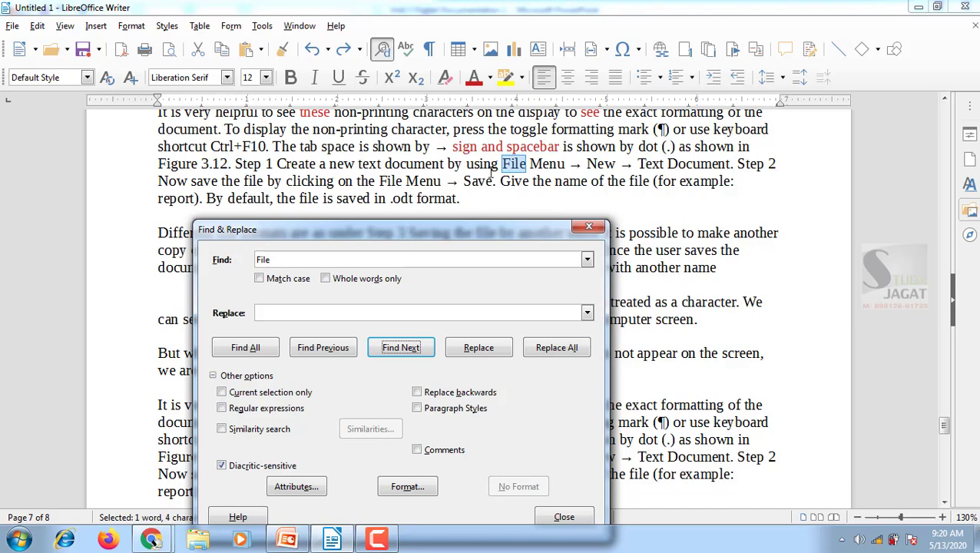
{"action": "left_click", "coordinate": [401, 350]}
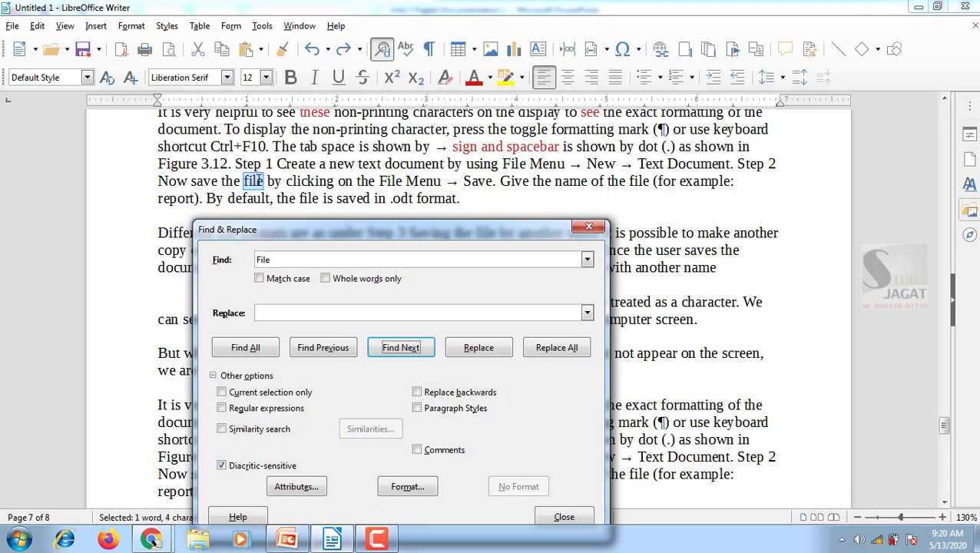
Restrict the search for "File" to matching case and step through several further occurrences
{"action": "left_click", "coordinate": [260, 279]}
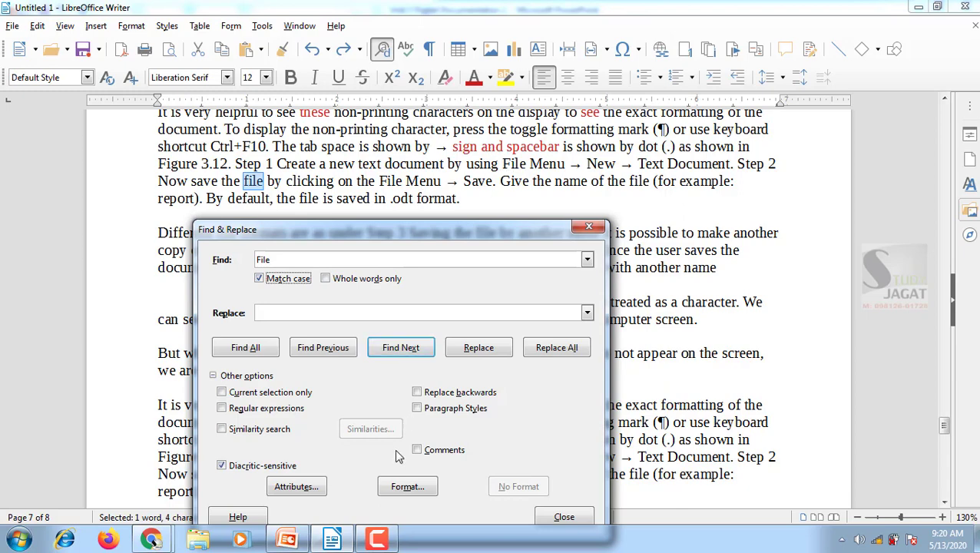
{"action": "left_click", "coordinate": [410, 348]}
{"action": "left_click", "coordinate": [409, 348]}
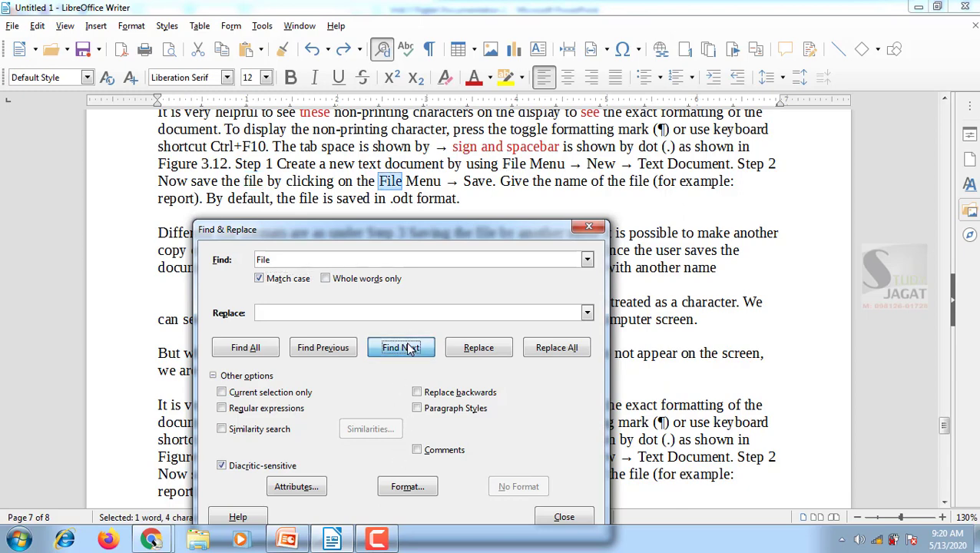
{"action": "left_click", "coordinate": [409, 348]}
{"action": "left_click", "coordinate": [409, 348]}
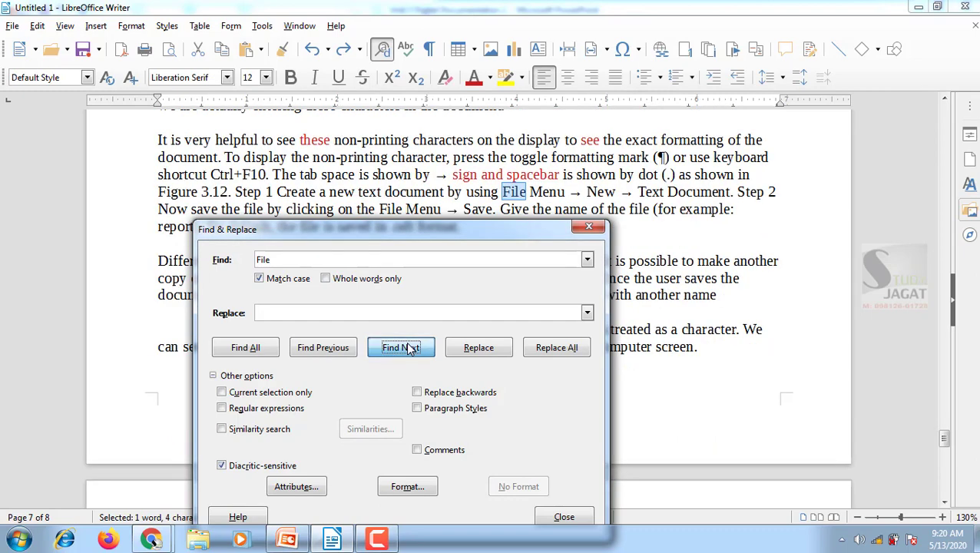
{"action": "left_click", "coordinate": [410, 348]}
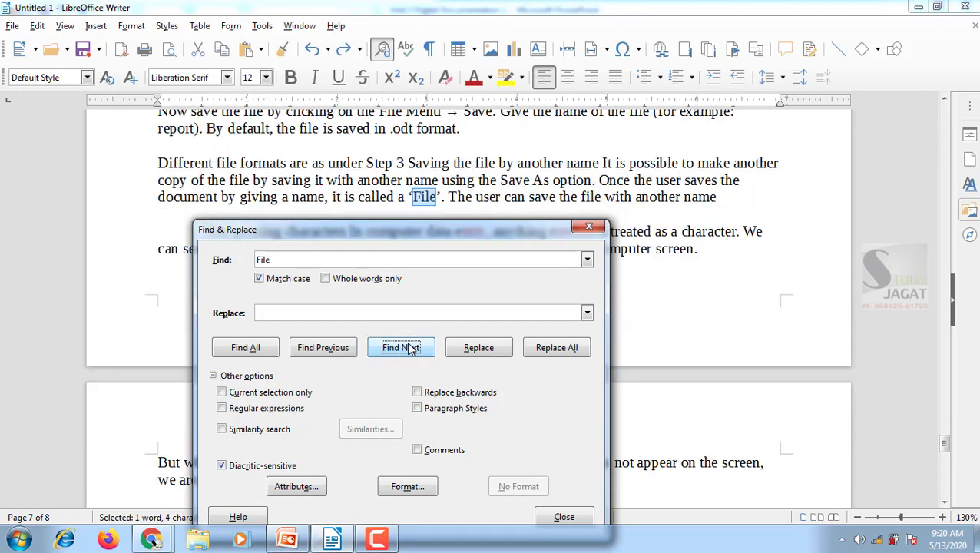
{"action": "left_click", "coordinate": [412, 348]}
{"action": "left_click", "coordinate": [410, 348]}
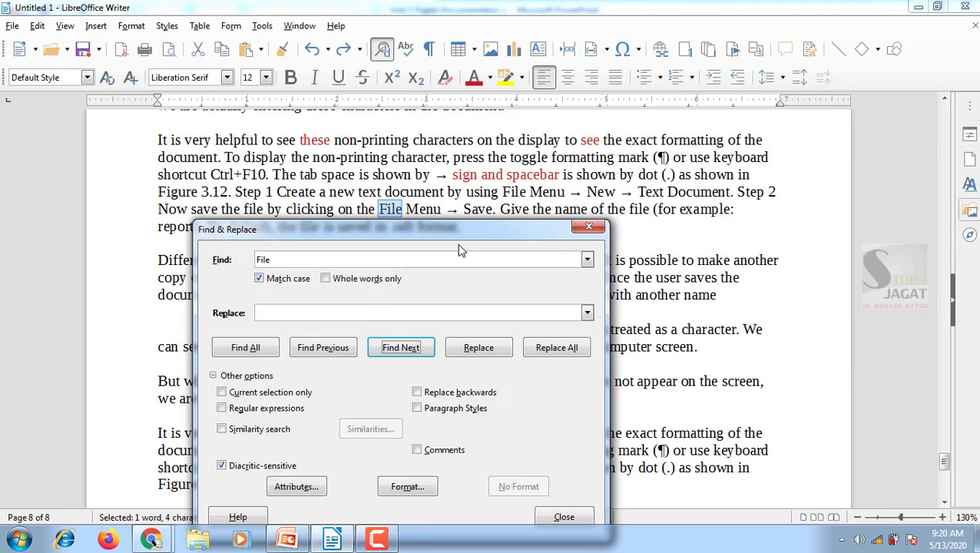
Replace one occurrence of "File" with "Document", replace all remaining occurrences, and close Find & Replace
{"action": "left_click_drag", "start_coordinate": [464, 230], "coordinate": [621, 123]}
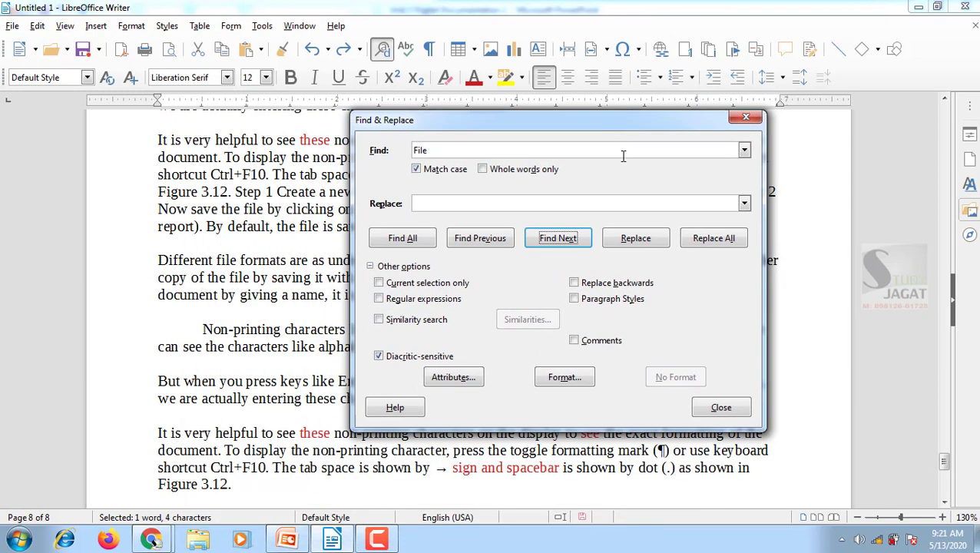
{"action": "left_click", "coordinate": [416, 204]}
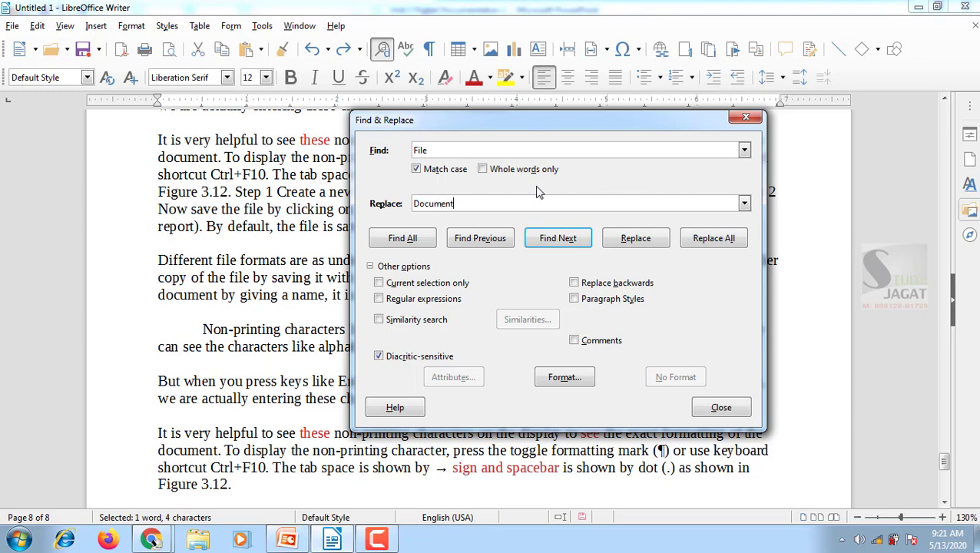
{"action": "left_click", "coordinate": [636, 239]}
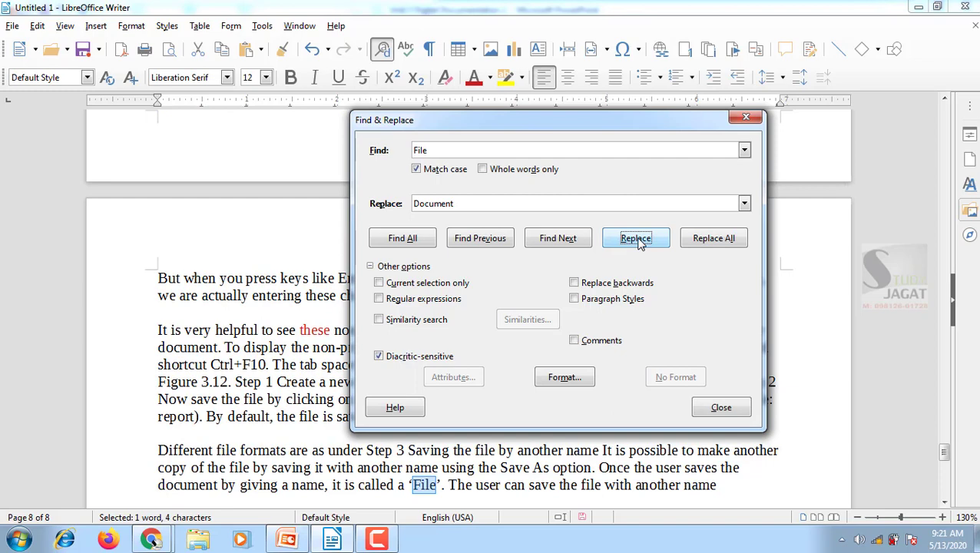
{"action": "left_click", "coordinate": [713, 239]}
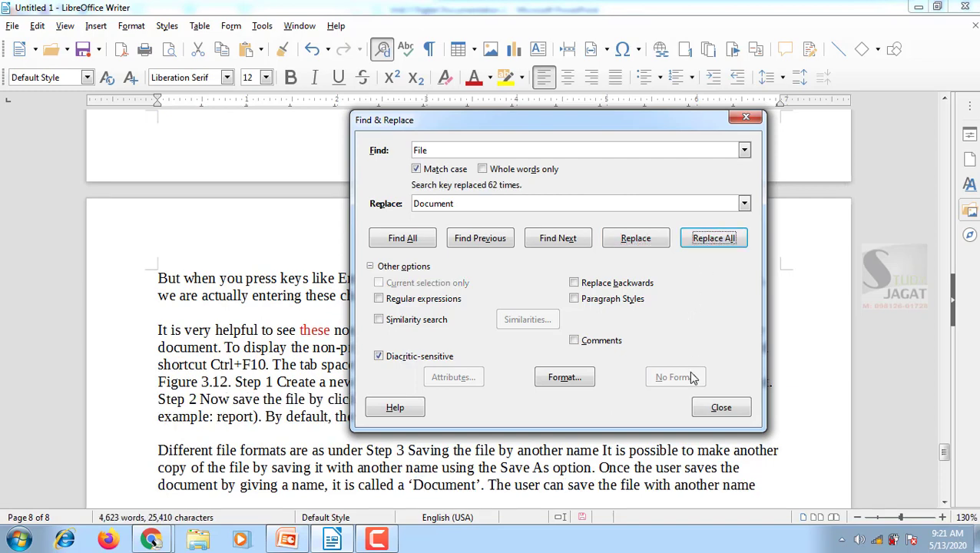
{"action": "left_click", "coordinate": [721, 408]}
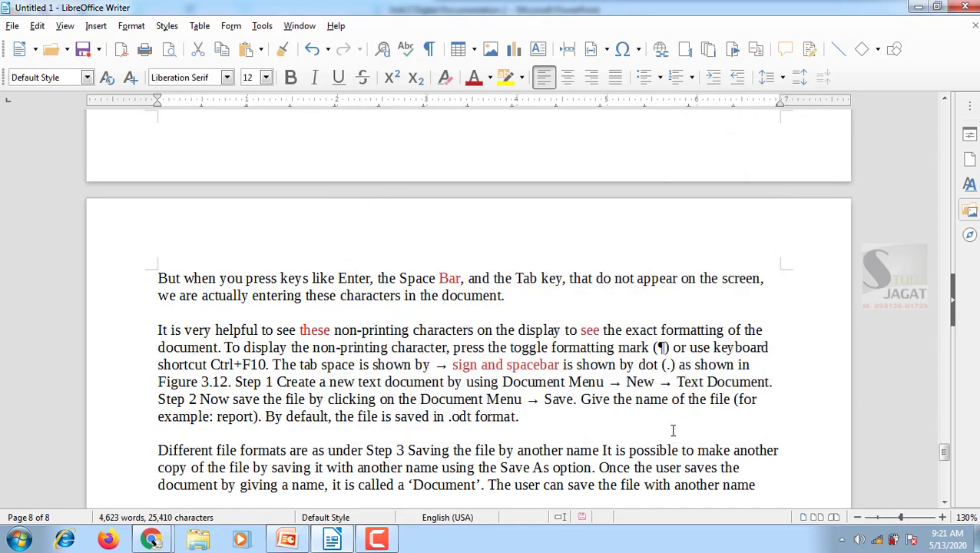
Check the replaced words by highlighting "Document" in the Step 3 paragraph and in the Step 2 sentence
{"action": "scroll", "coordinate": [541, 466], "scroll_direction": "down", "scroll_amount": 3}
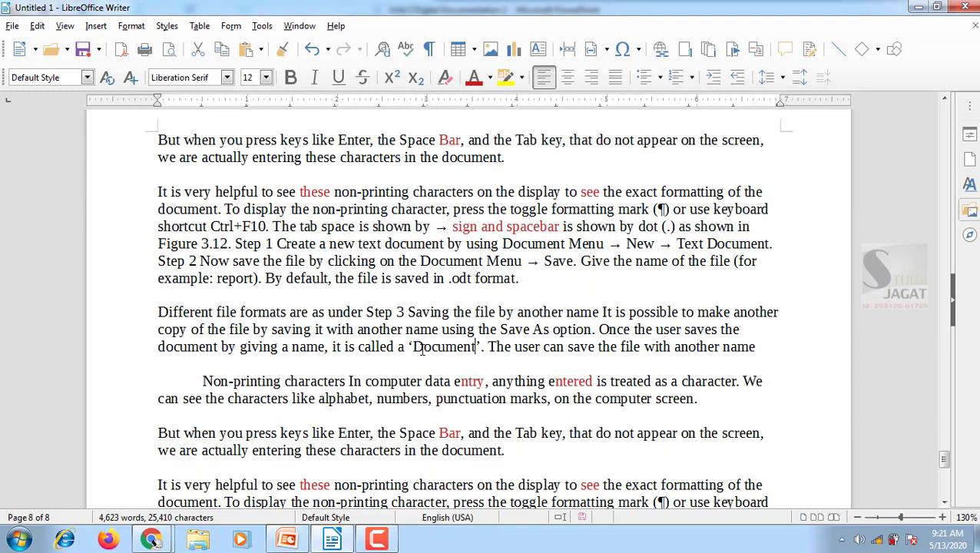
{"action": "left_click_drag", "start_coordinate": [413, 338], "coordinate": [478, 348]}
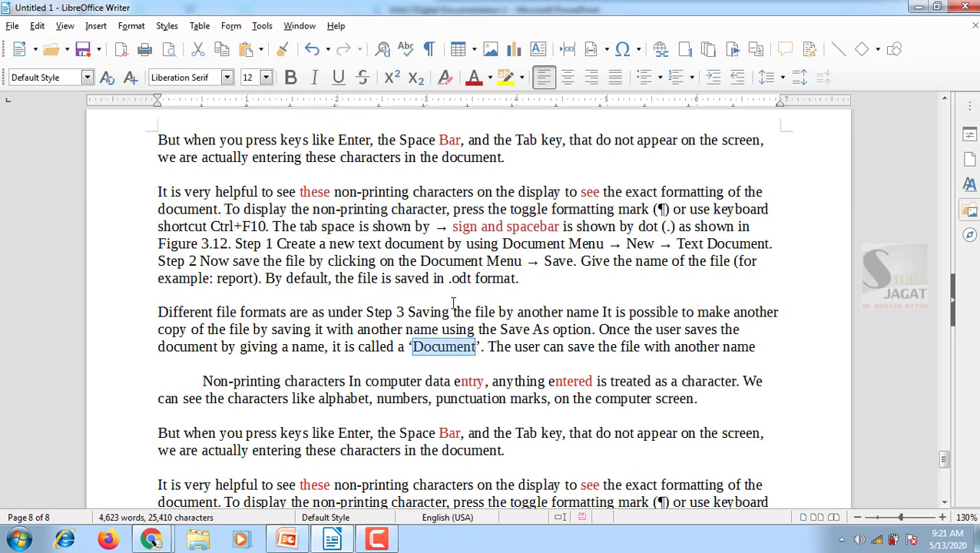
{"action": "left_click_drag", "start_coordinate": [422, 260], "coordinate": [484, 262]}
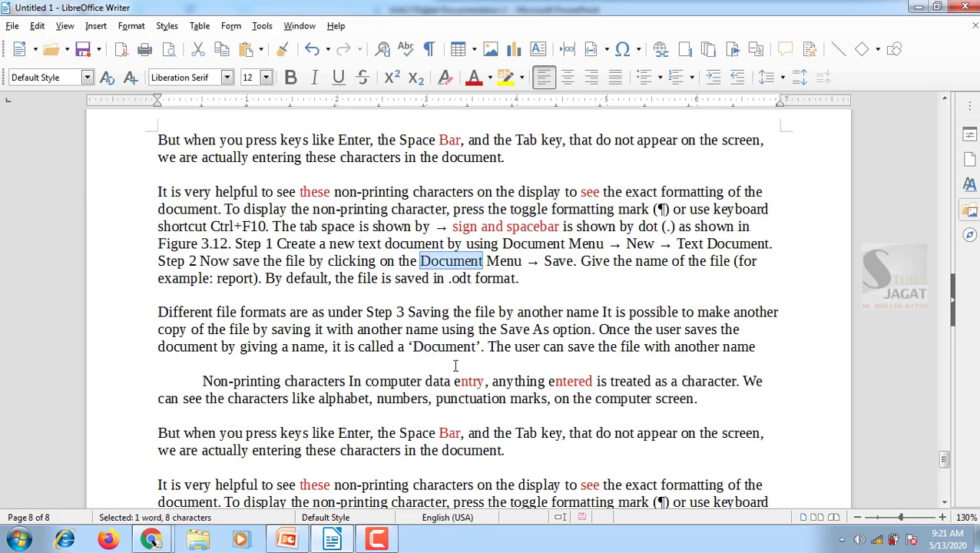
{"action": "scroll", "coordinate": [615, 311], "scroll_direction": "up", "scroll_amount": 5}
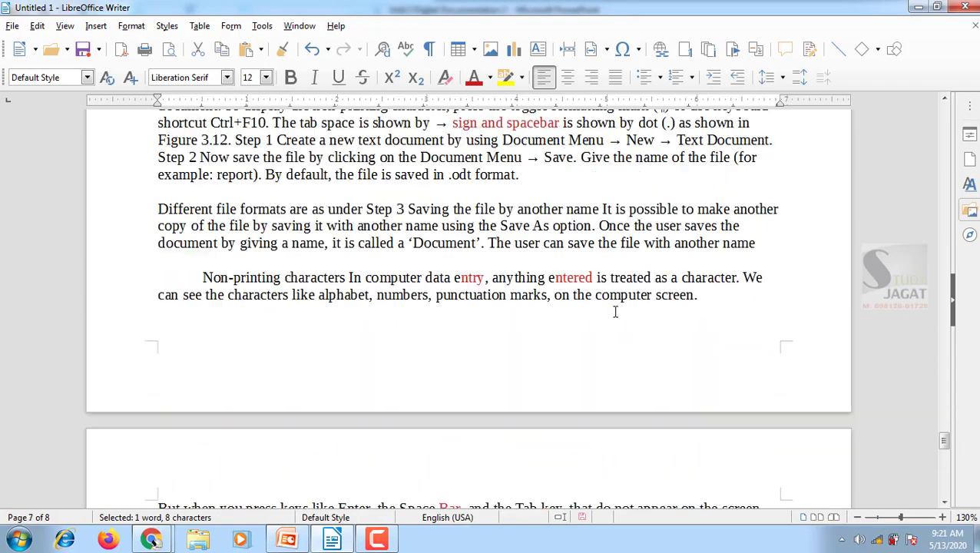
Return to the start of the document and jump to page 5 with Go to Page
{"action": "scroll", "coordinate": [615, 312], "scroll_direction": "up", "scroll_amount": 9}
{"action": "left_click_drag", "start_coordinate": [945, 415], "coordinate": [945, 113]}
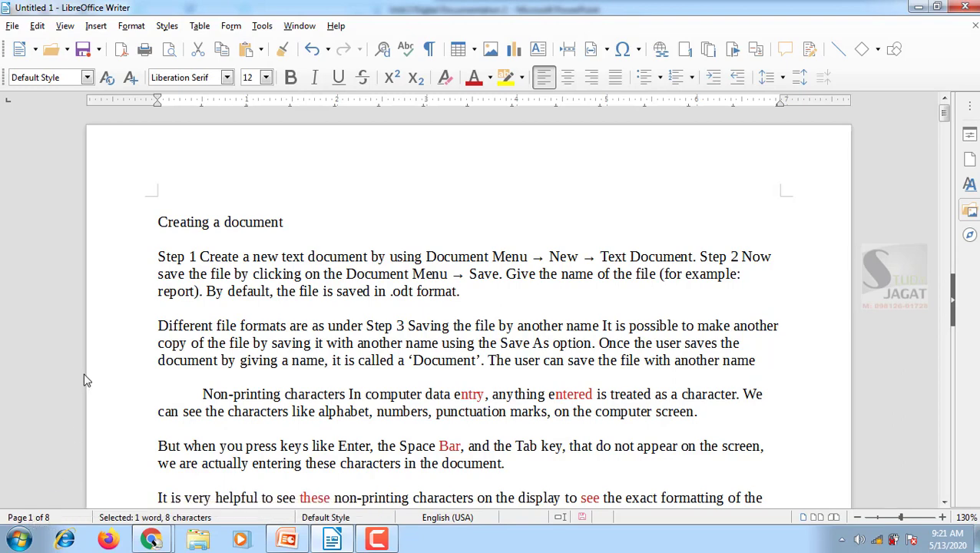
{"action": "left_click", "coordinate": [37, 26]}
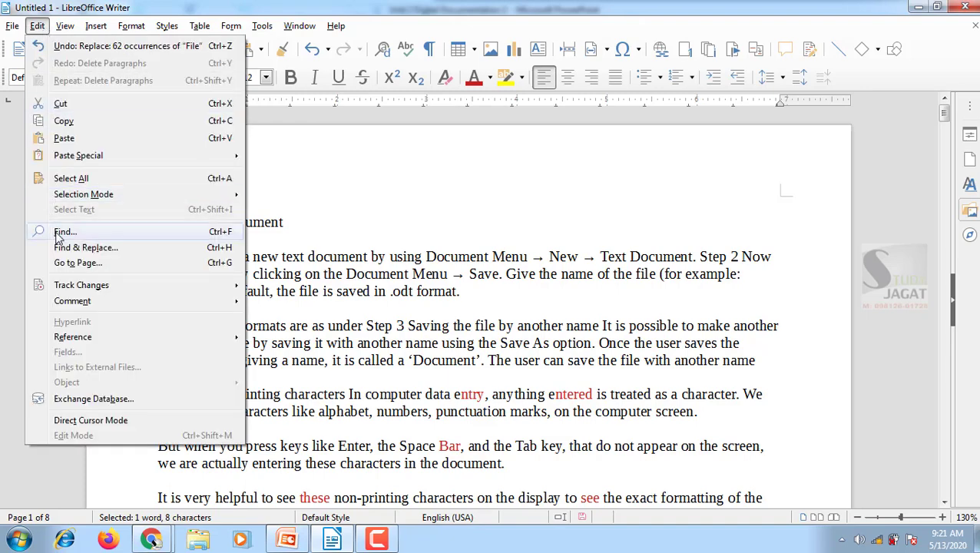
{"action": "left_click", "coordinate": [108, 267]}
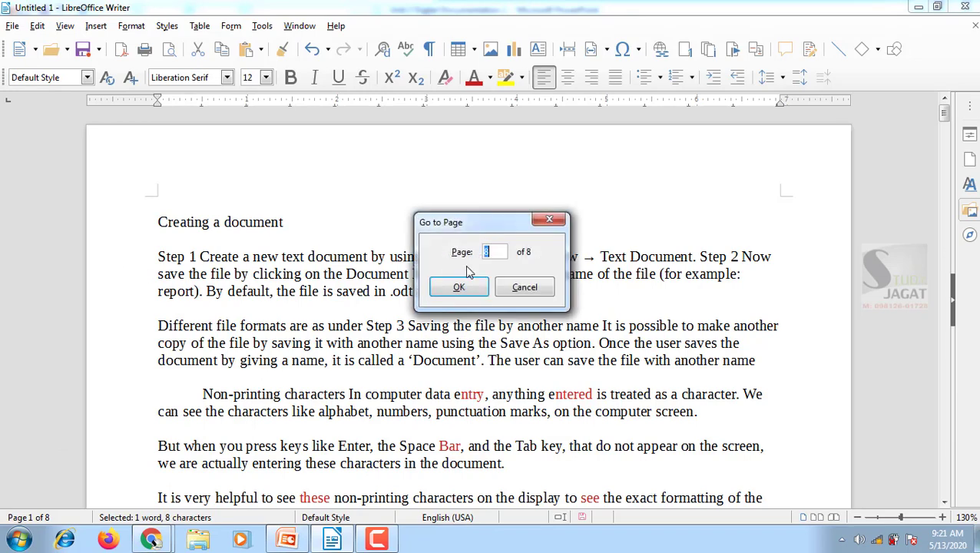
{"action": "type", "text": "8"}
{"action": "left_click", "coordinate": [465, 287]}
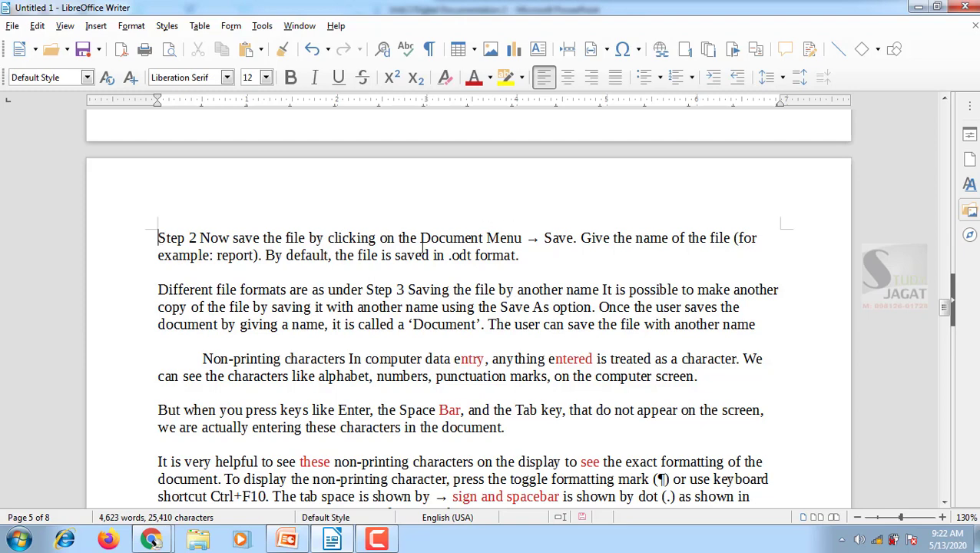
Return to the first page and highlight the words "Non-printing characters" at the start of the indented paragraph
{"action": "scroll", "coordinate": [422, 246], "scroll_direction": "up", "scroll_amount": 1}
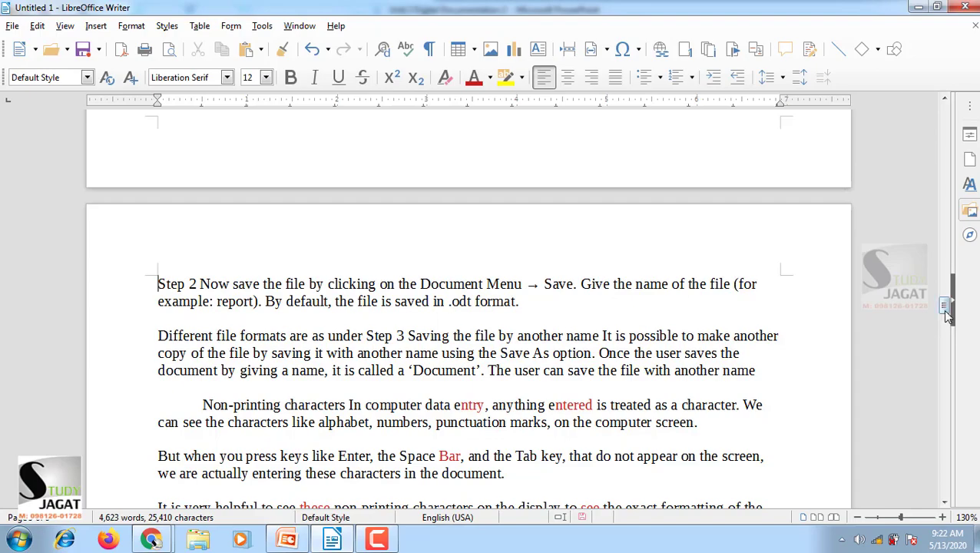
{"action": "left_click_drag", "start_coordinate": [949, 315], "coordinate": [938, 112]}
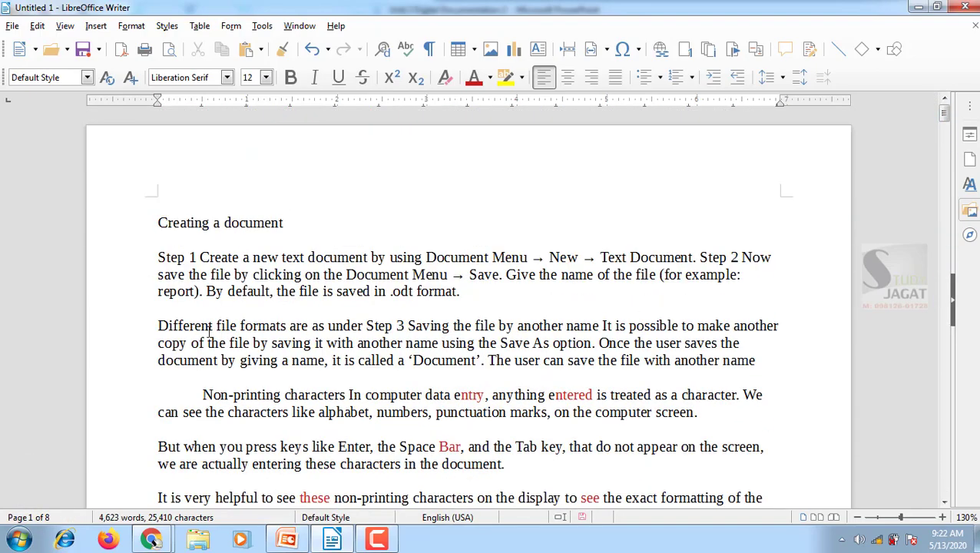
{"action": "scroll", "coordinate": [211, 334], "scroll_direction": "down", "scroll_amount": 1}
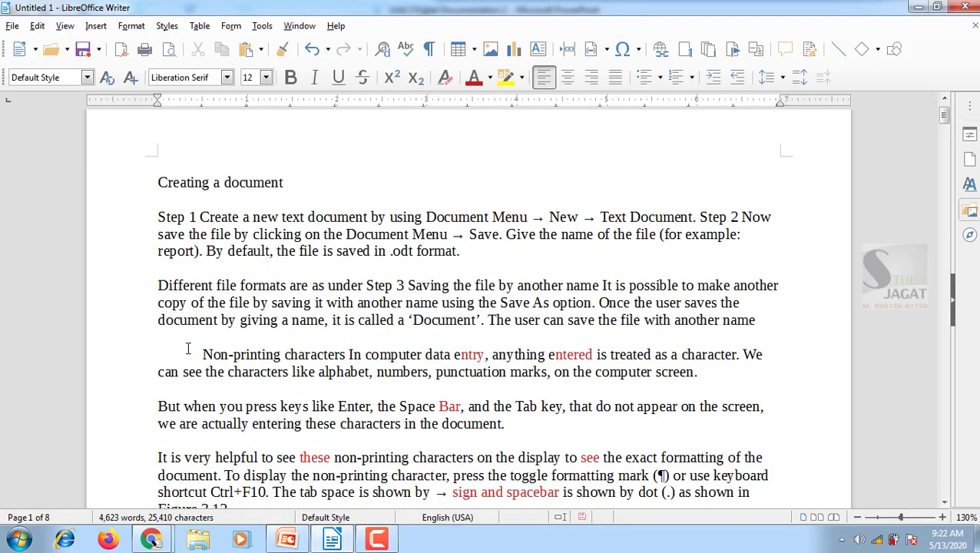
{"action": "left_click_drag", "start_coordinate": [202, 355], "coordinate": [346, 354]}
{"action": "scroll", "coordinate": [342, 297], "scroll_direction": "down", "scroll_amount": 1}
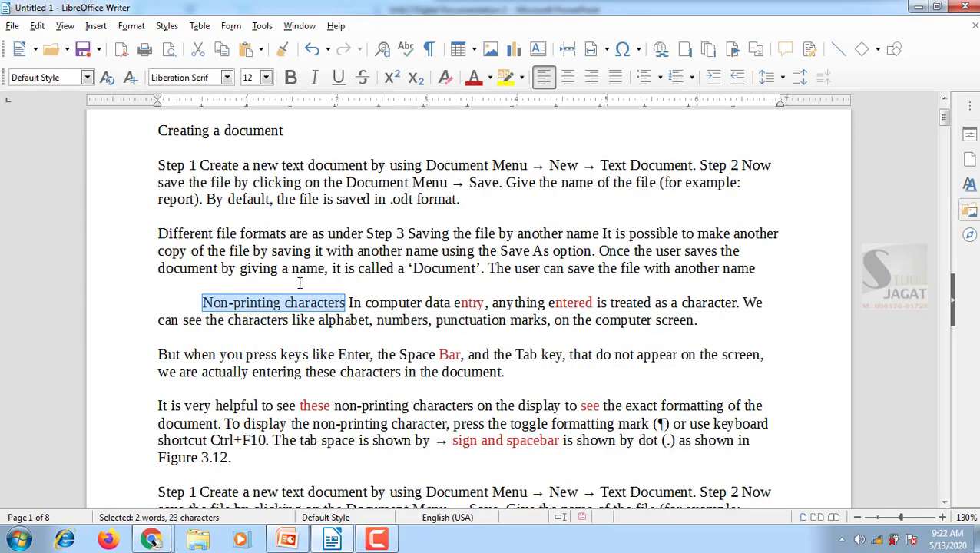
{"action": "scroll", "coordinate": [300, 283], "scroll_direction": "up", "scroll_amount": 2}
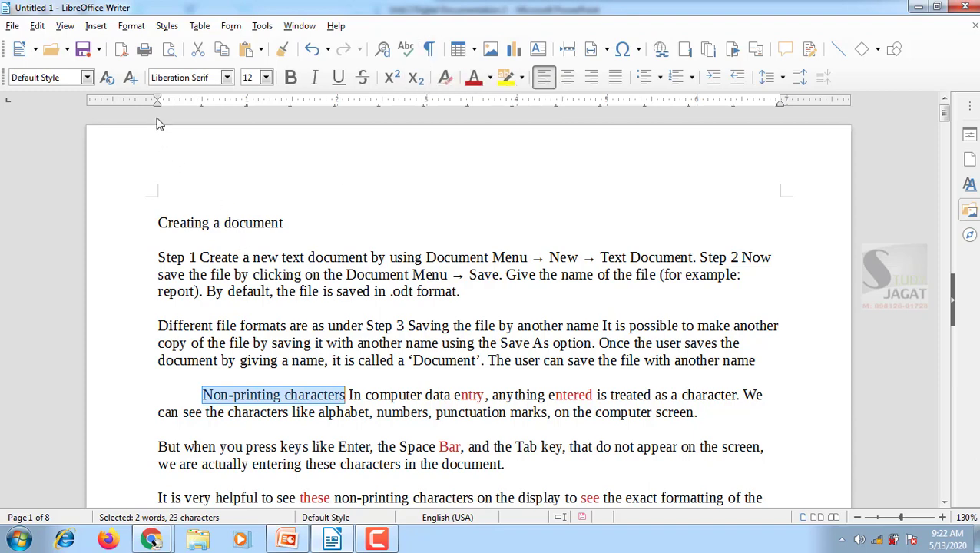
Clear the text selection and show the formatting marks throughout the document
{"action": "left_click", "coordinate": [65, 26]}
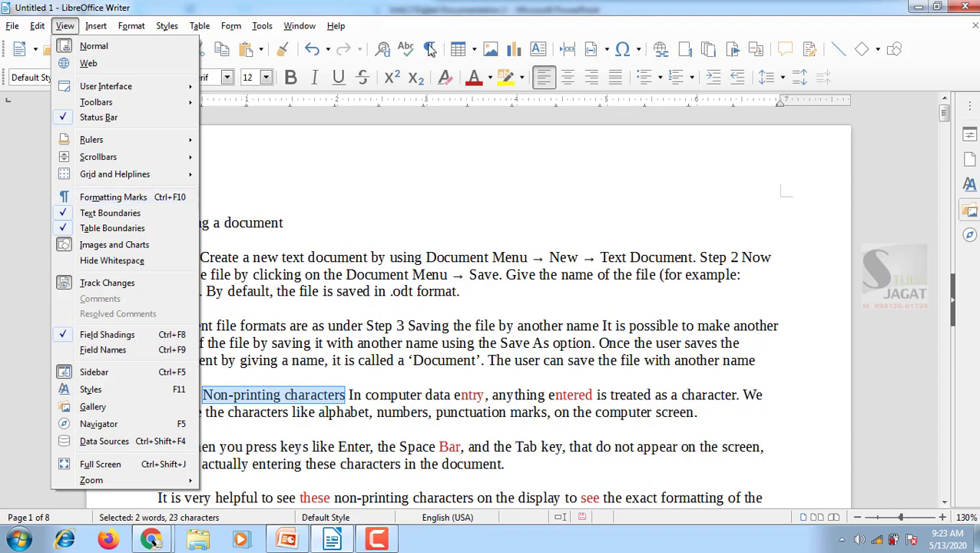
{"action": "left_click", "coordinate": [400, 244]}
{"action": "left_click", "coordinate": [347, 225]}
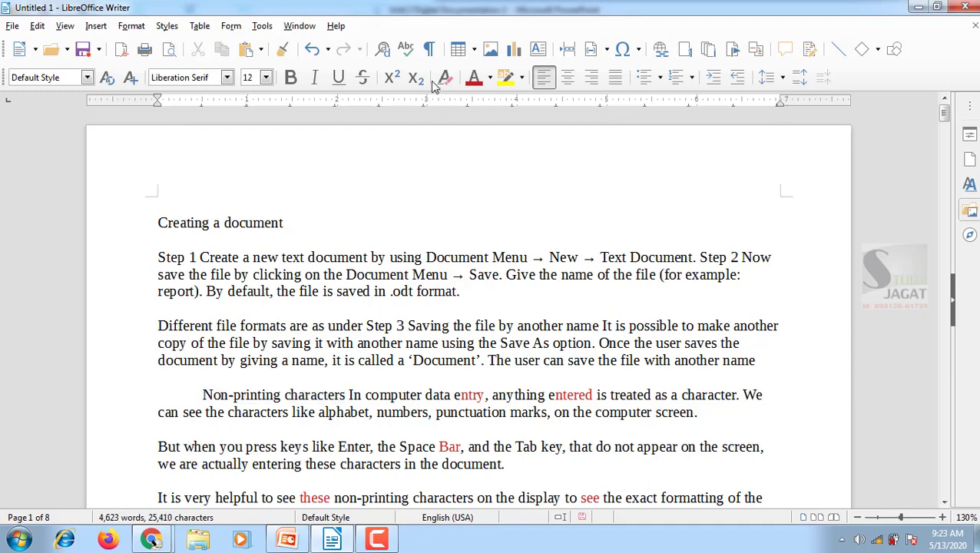
{"action": "left_click", "coordinate": [430, 50]}
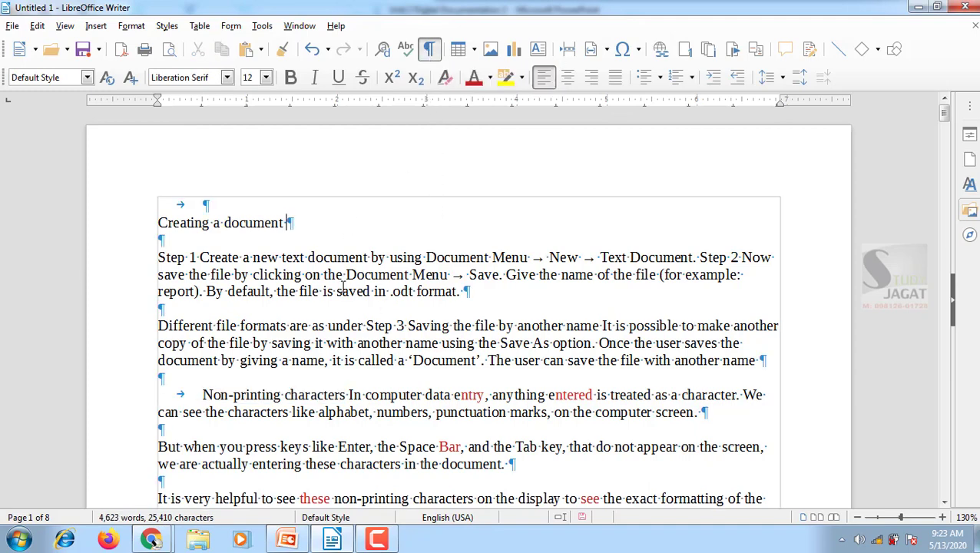
{"action": "scroll", "coordinate": [326, 296], "scroll_direction": "down", "scroll_amount": 1}
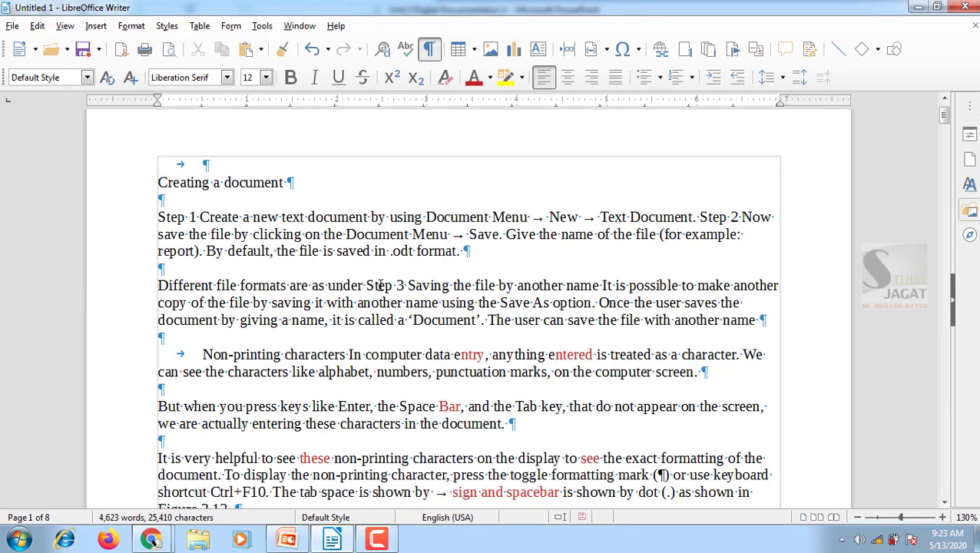
Examine the space, paragraph and tab marks in the opening paragraphs, and hide the formatting marks again
{"action": "left_click", "coordinate": [214, 285]}
{"action": "left_click_drag", "start_coordinate": [214, 285], "coordinate": [240, 285]}
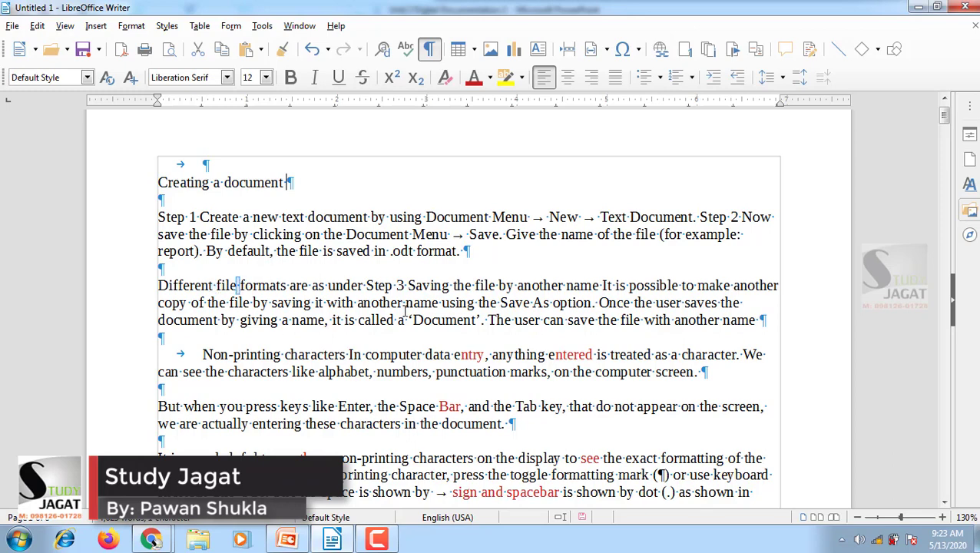
{"action": "left_click_drag", "start_coordinate": [461, 251], "coordinate": [468, 251]}
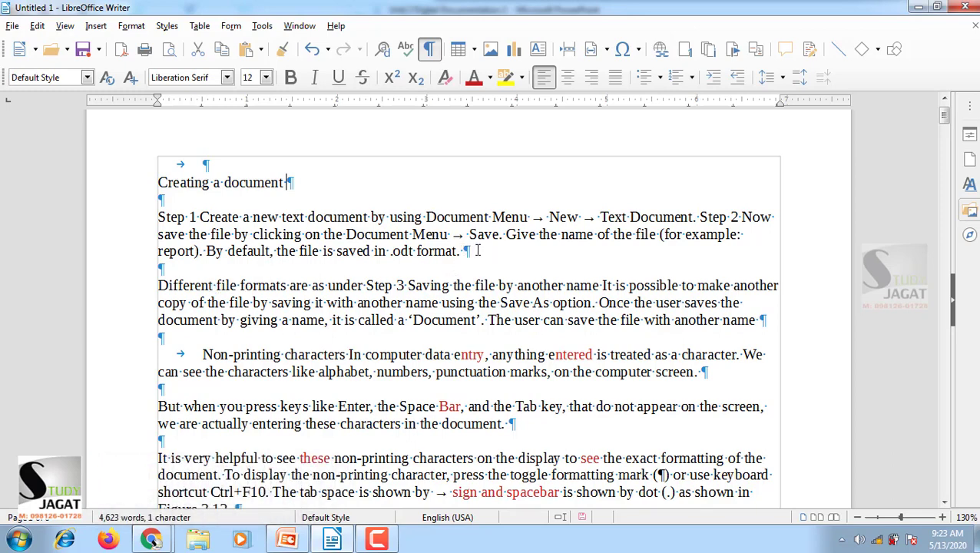
{"action": "left_click", "coordinate": [470, 251]}
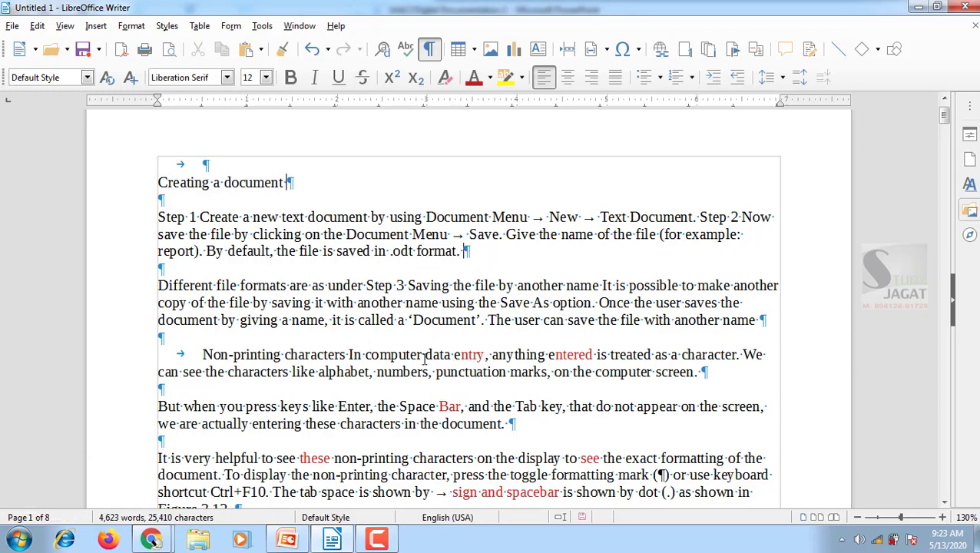
{"action": "double_click", "coordinate": [179, 164]}
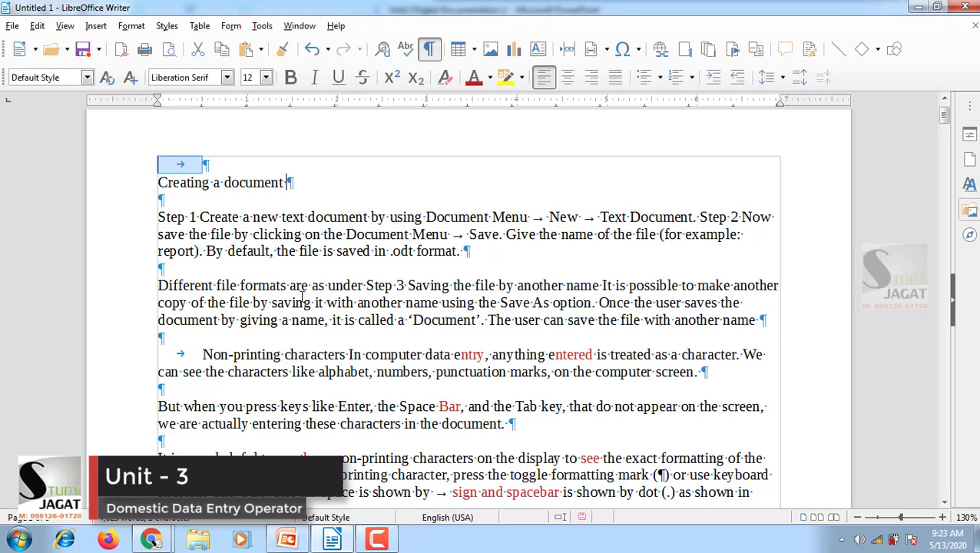
{"action": "left_click", "coordinate": [192, 355]}
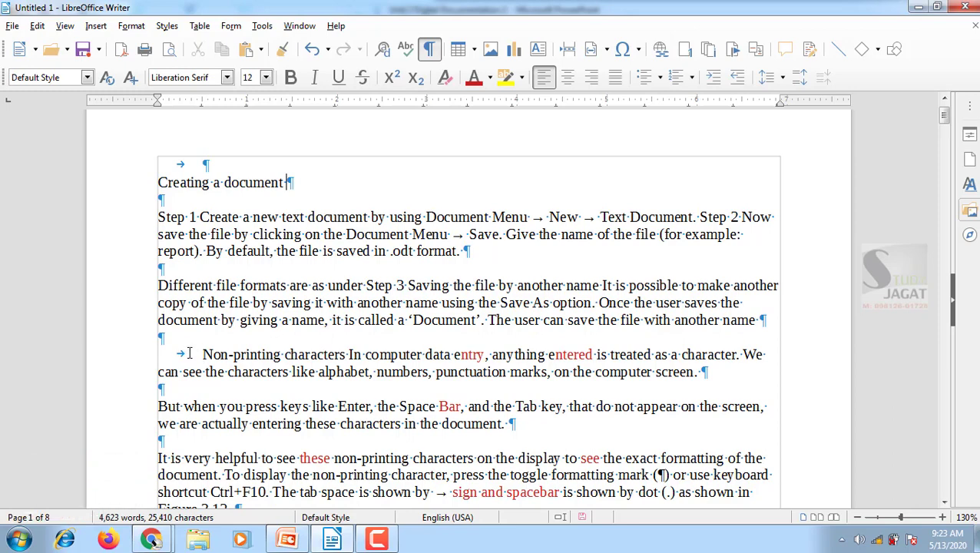
{"action": "left_click", "coordinate": [430, 51]}
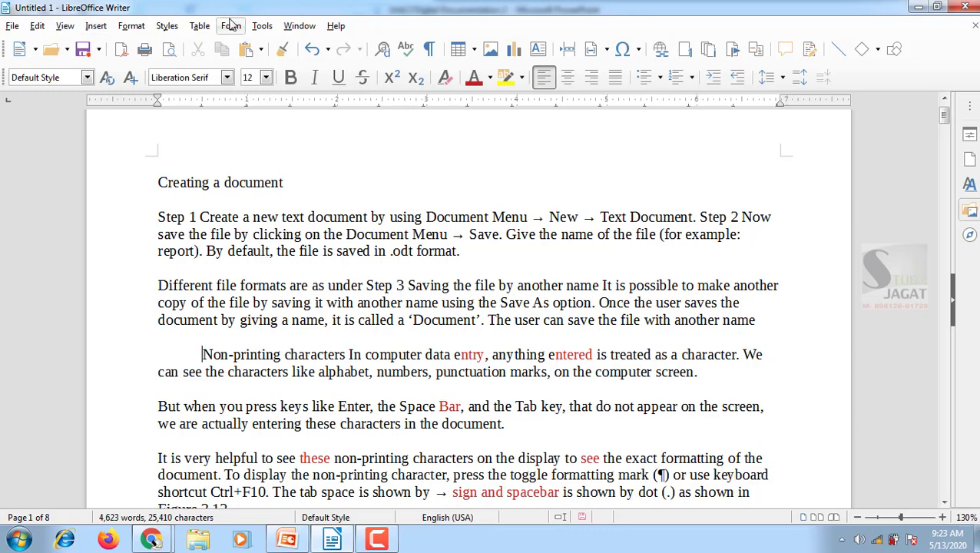
Run the spelling check, examine the suggestions for "Ctrl", and close it without correcting anything
{"action": "left_click", "coordinate": [261, 26]}
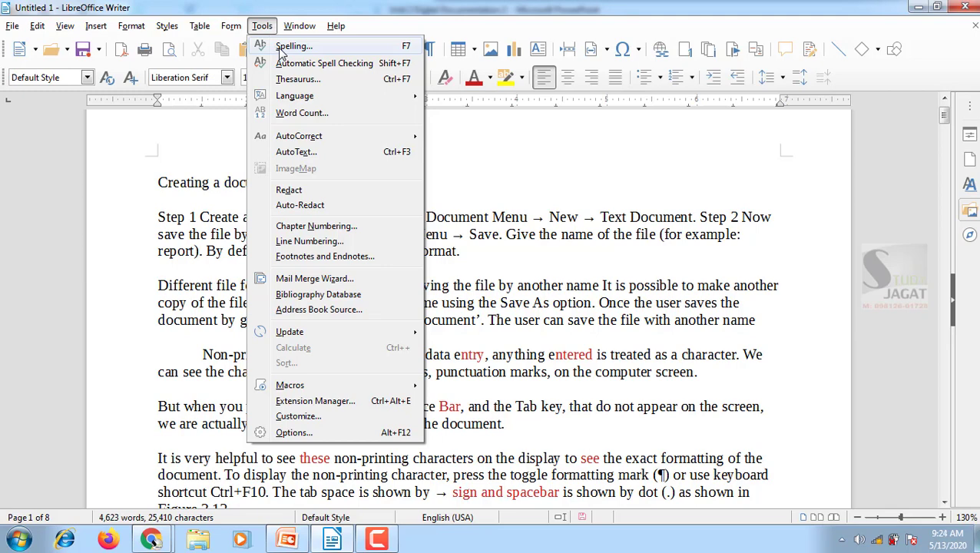
{"action": "left_click", "coordinate": [625, 233]}
{"action": "key", "text": "F7"}
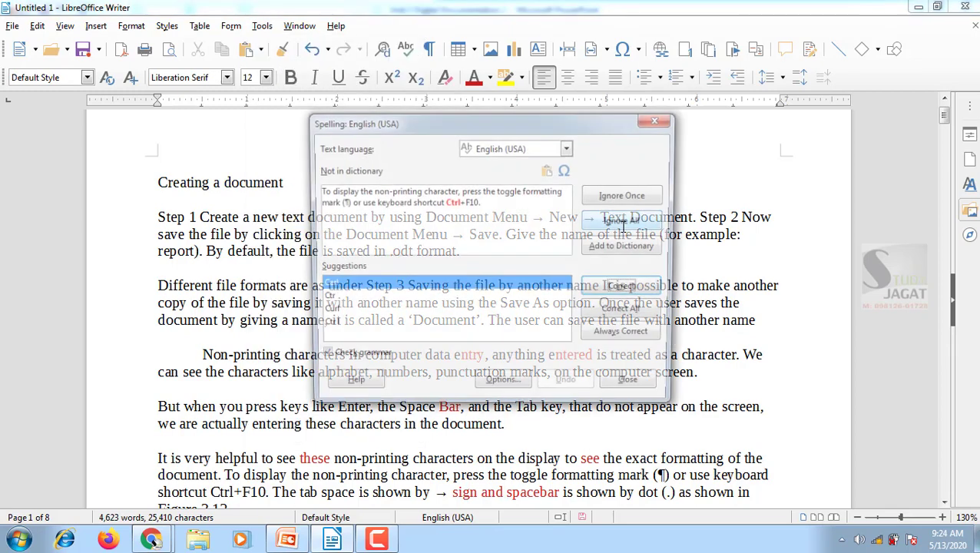
{"action": "left_click_drag", "start_coordinate": [492, 119], "coordinate": [671, 148]}
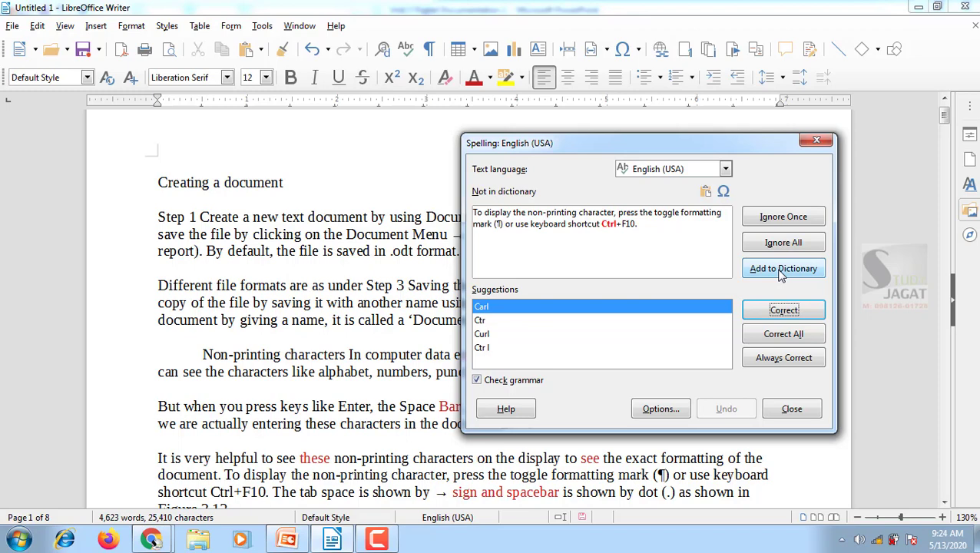
{"action": "left_click", "coordinate": [817, 139]}
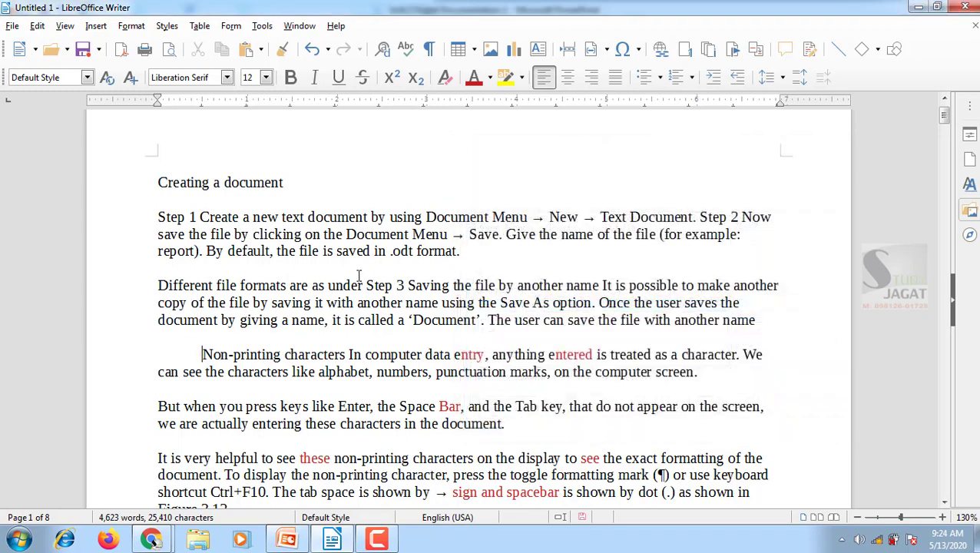
Misspell "Create" as "Createe" in the Step 1 sentence and try a spelling check, closing it without a correction
{"action": "left_click", "coordinate": [240, 217]}
{"action": "type", "text": "e"}
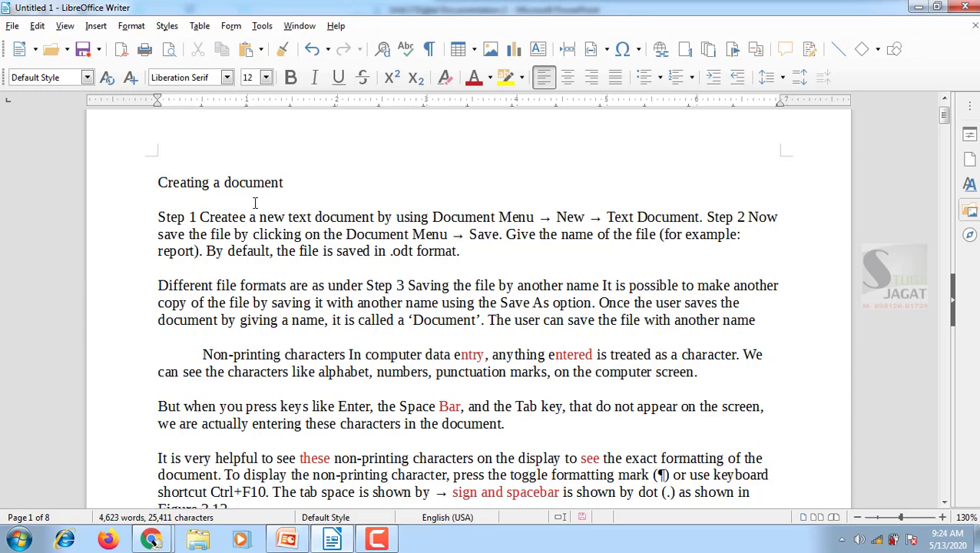
{"action": "key", "text": "F7"}
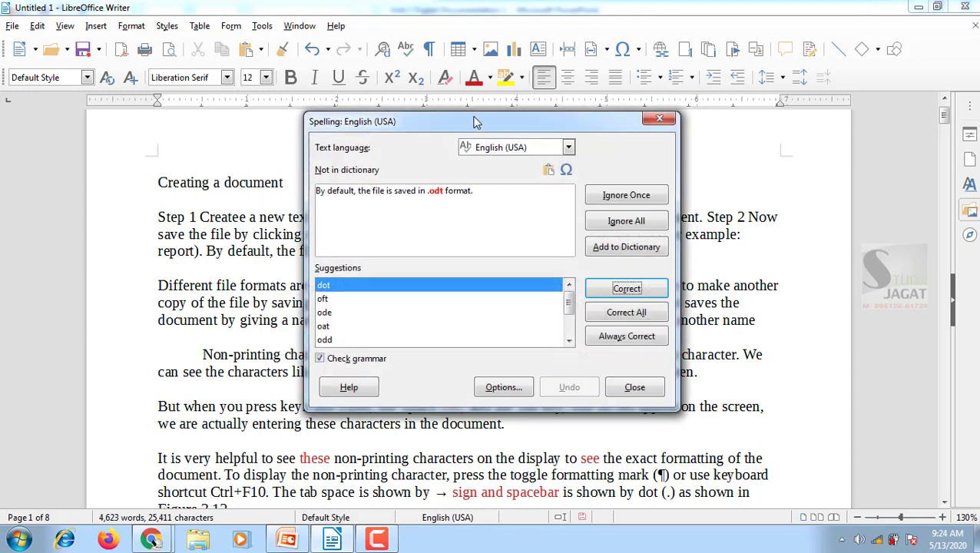
{"action": "left_click_drag", "start_coordinate": [474, 121], "coordinate": [612, 148]}
{"action": "left_click", "coordinate": [473, 219]}
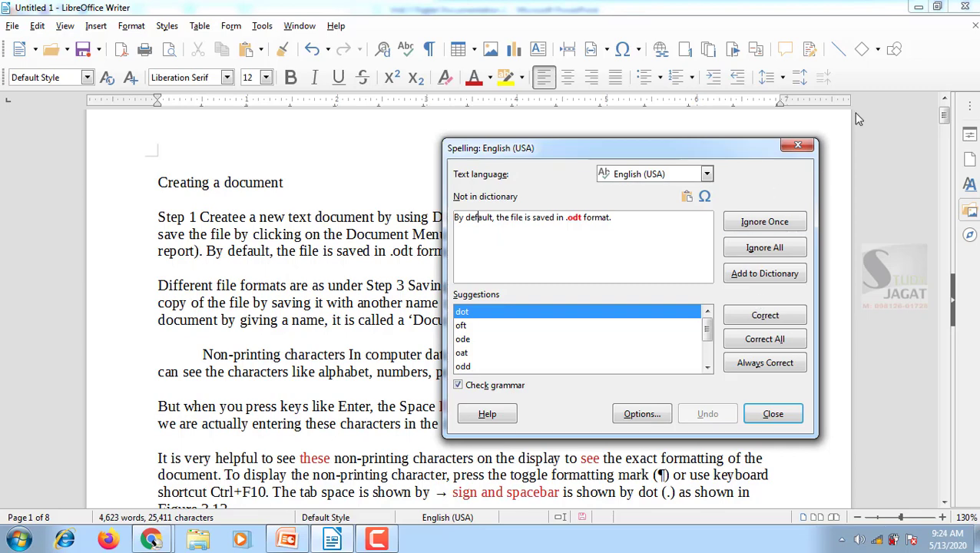
{"action": "left_click", "coordinate": [799, 146]}
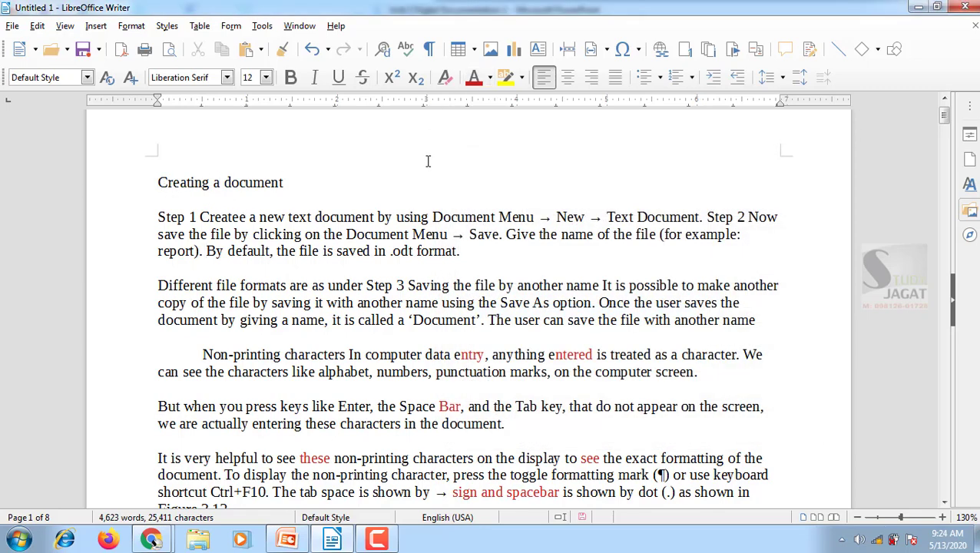
Run the spelling check again, correct "Createe" to the suggestion "Create", and highlight the corrected word in the Step 1 sentence
{"action": "key", "text": "F7"}
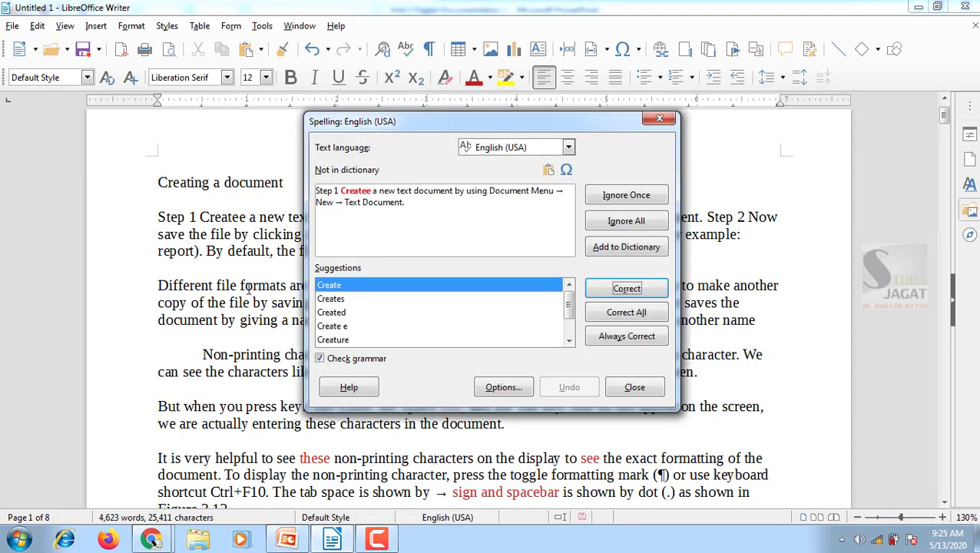
{"action": "left_click_drag", "start_coordinate": [480, 119], "coordinate": [682, 126]}
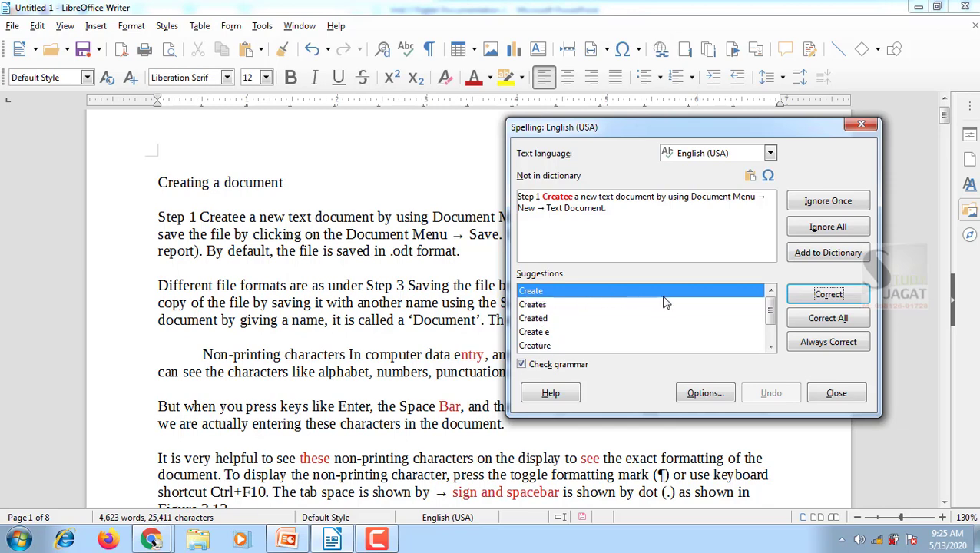
{"action": "left_click", "coordinate": [827, 298]}
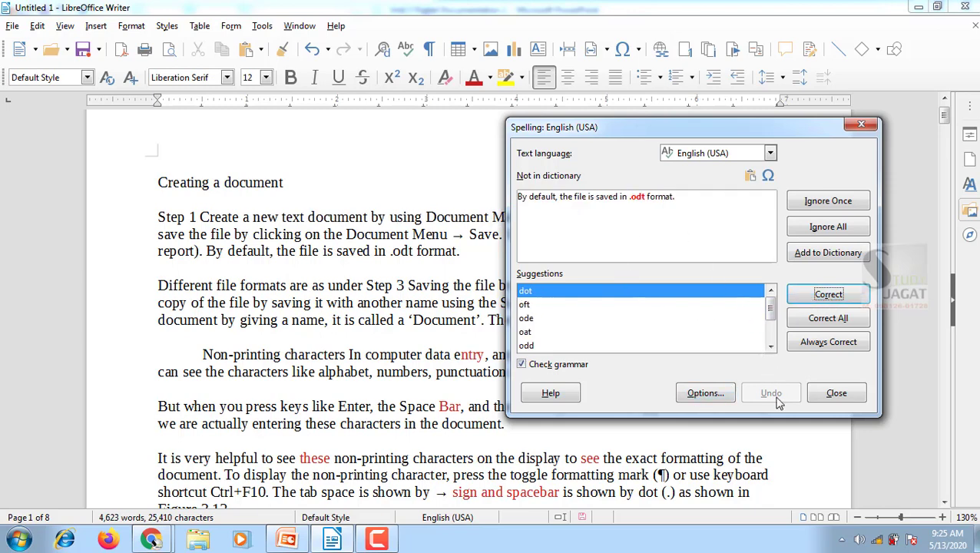
{"action": "left_click", "coordinate": [837, 393]}
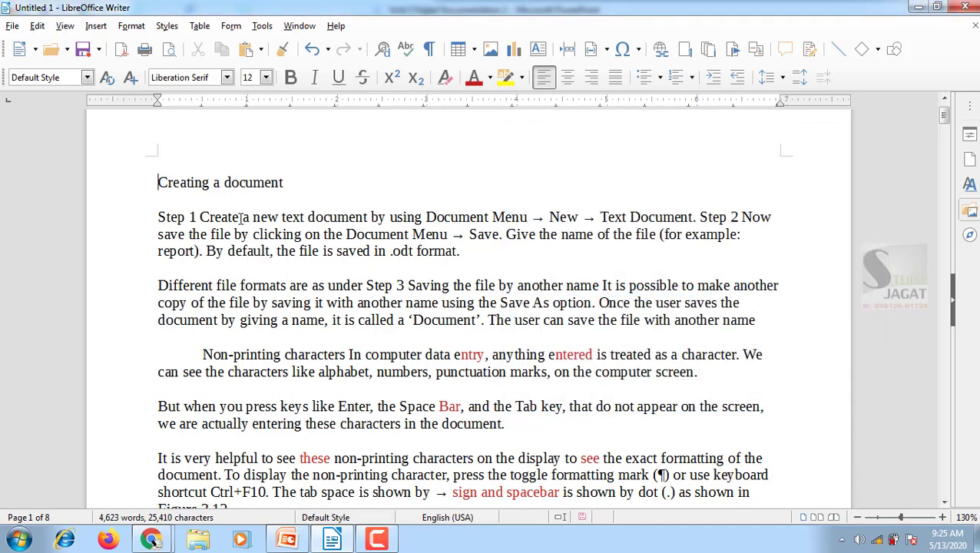
{"action": "left_click_drag", "start_coordinate": [239, 217], "coordinate": [201, 217]}
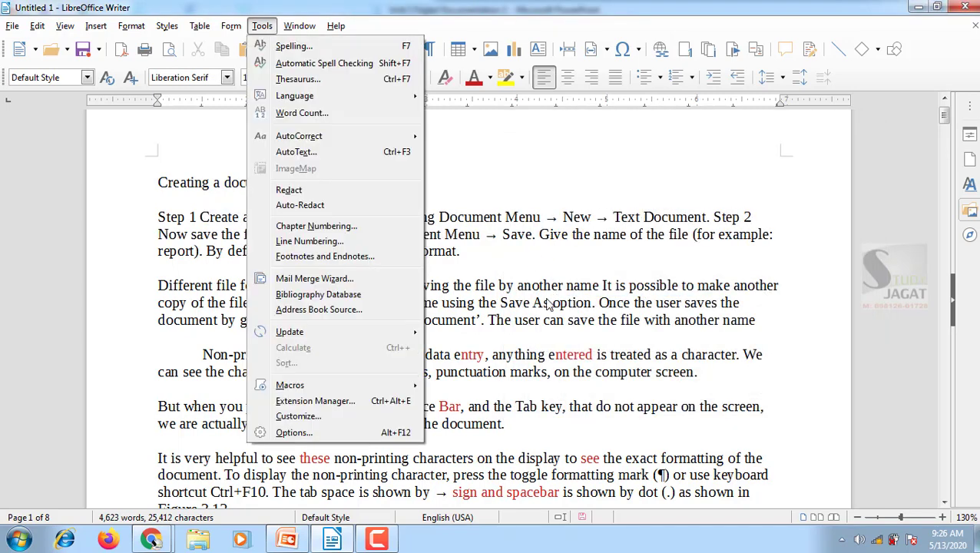
Turn on Automatic Spell Checking for the document
{"action": "left_click", "coordinate": [548, 303]}
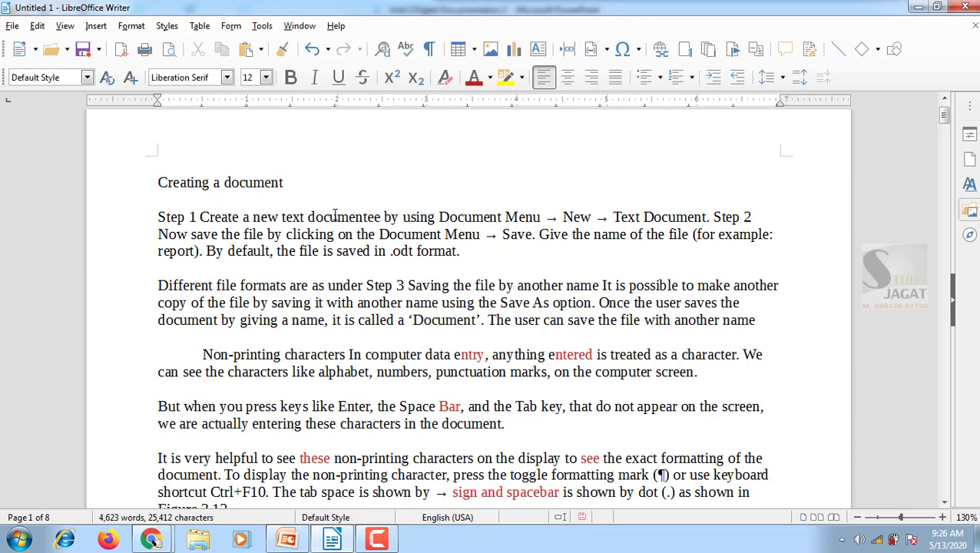
{"action": "left_click", "coordinate": [262, 28]}
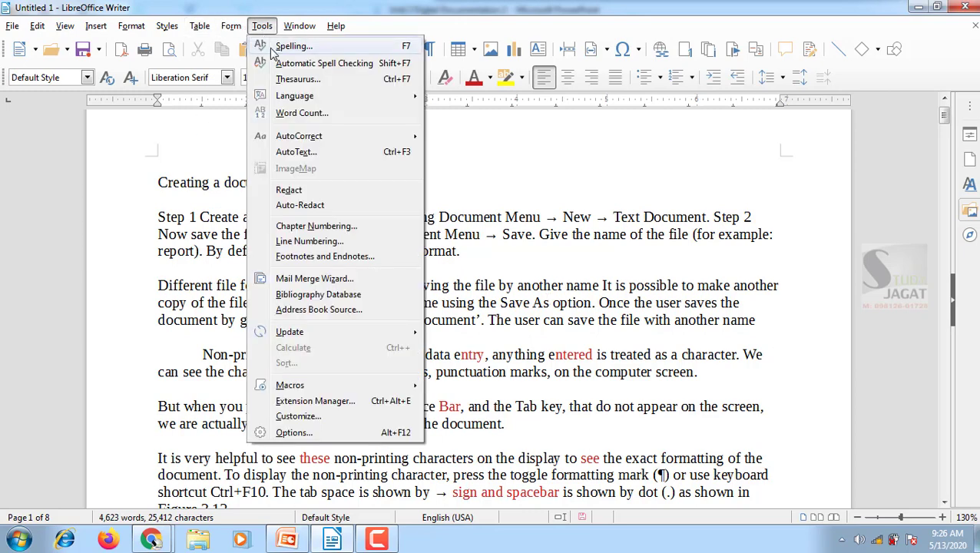
{"action": "left_click", "coordinate": [361, 66]}
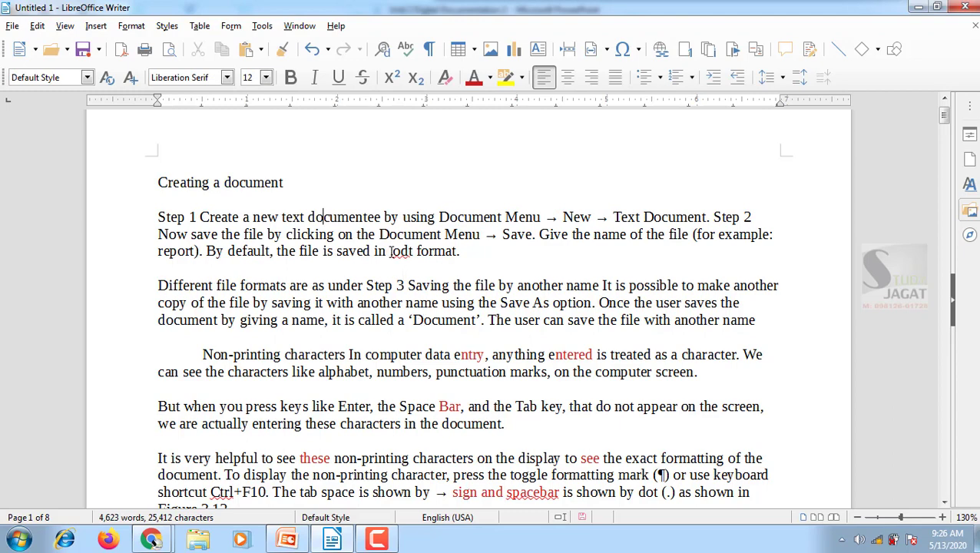
Examine the words flagged by automatic spell checking, selecting "odt" and "spacebar" in the text and checking the options offered for "odt"
{"action": "left_click_drag", "start_coordinate": [392, 252], "coordinate": [413, 252]}
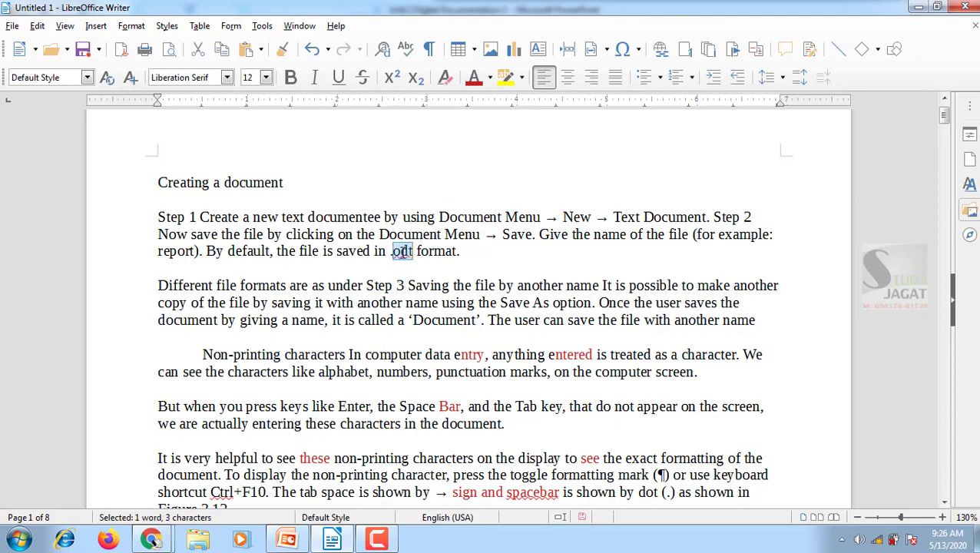
{"action": "right_click", "coordinate": [401, 252]}
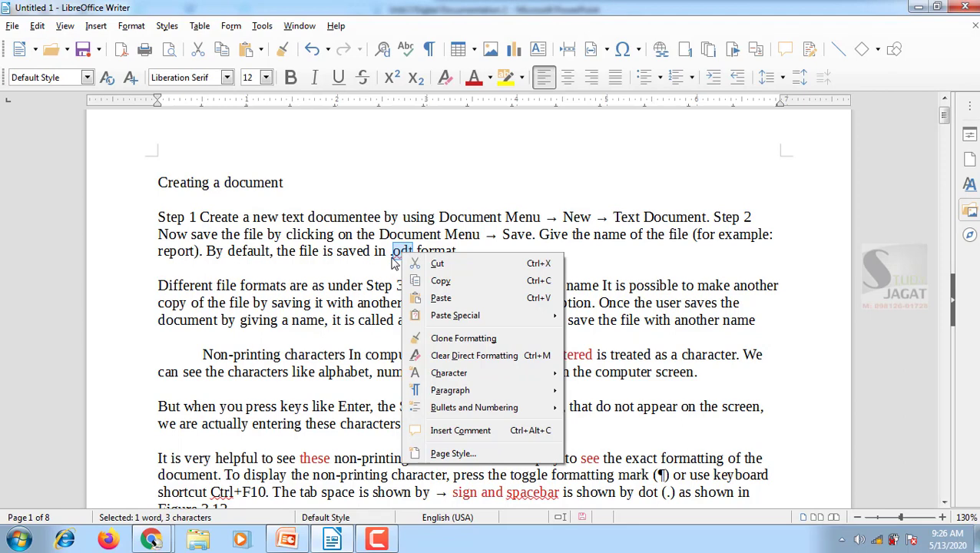
{"action": "left_click", "coordinate": [321, 298]}
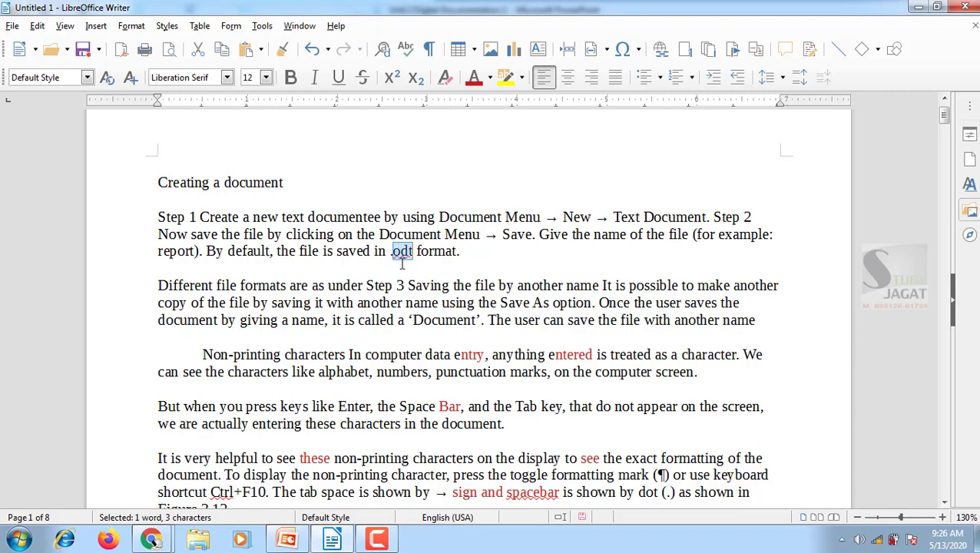
{"action": "scroll", "coordinate": [400, 262], "scroll_direction": "down", "scroll_amount": 3}
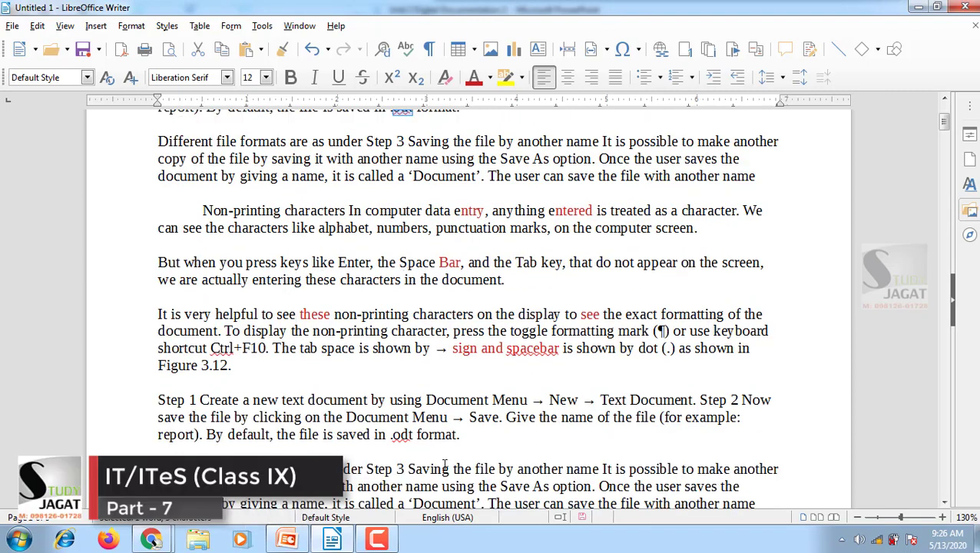
{"action": "double_click", "coordinate": [401, 435]}
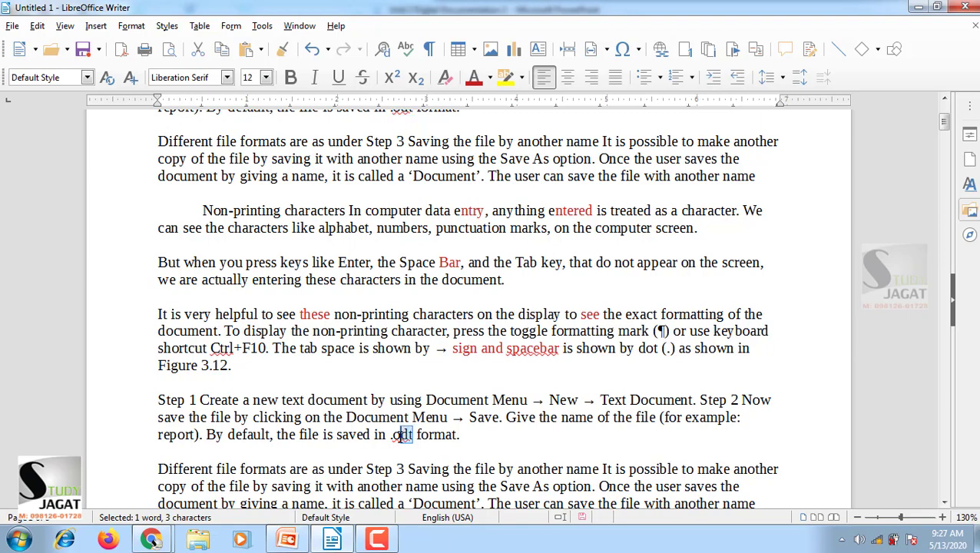
{"action": "scroll", "coordinate": [450, 448], "scroll_direction": "down", "scroll_amount": 6}
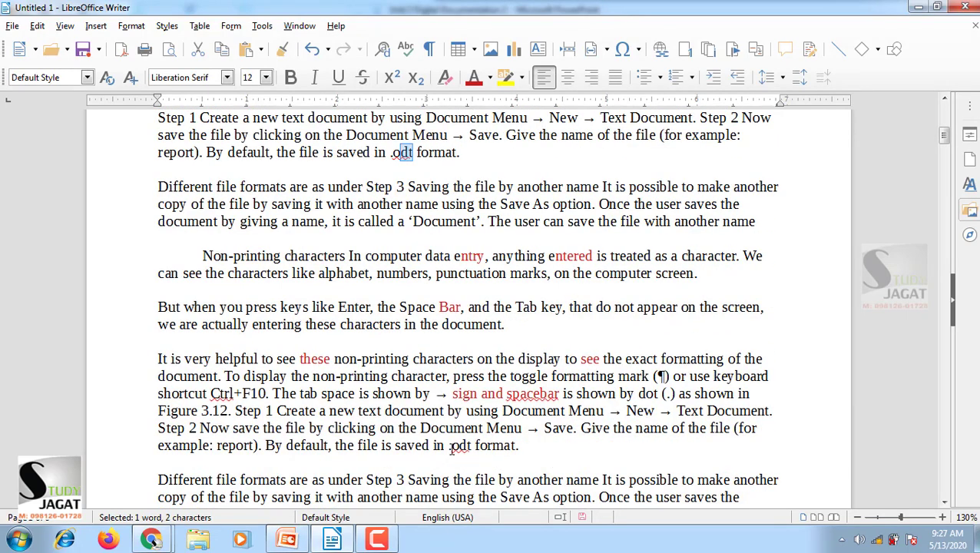
{"action": "left_click_drag", "start_coordinate": [509, 394], "coordinate": [559, 394]}
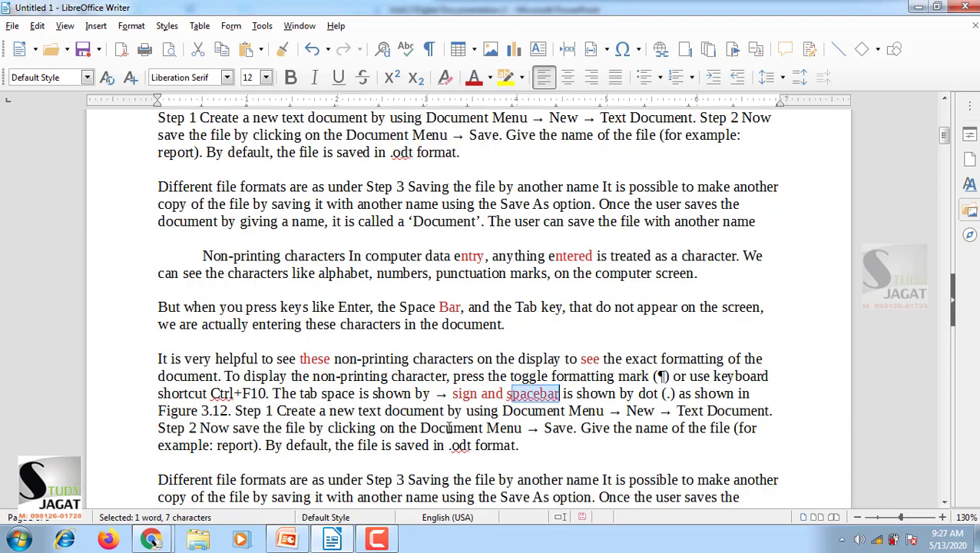
{"action": "scroll", "coordinate": [449, 428], "scroll_direction": "up", "scroll_amount": 9}
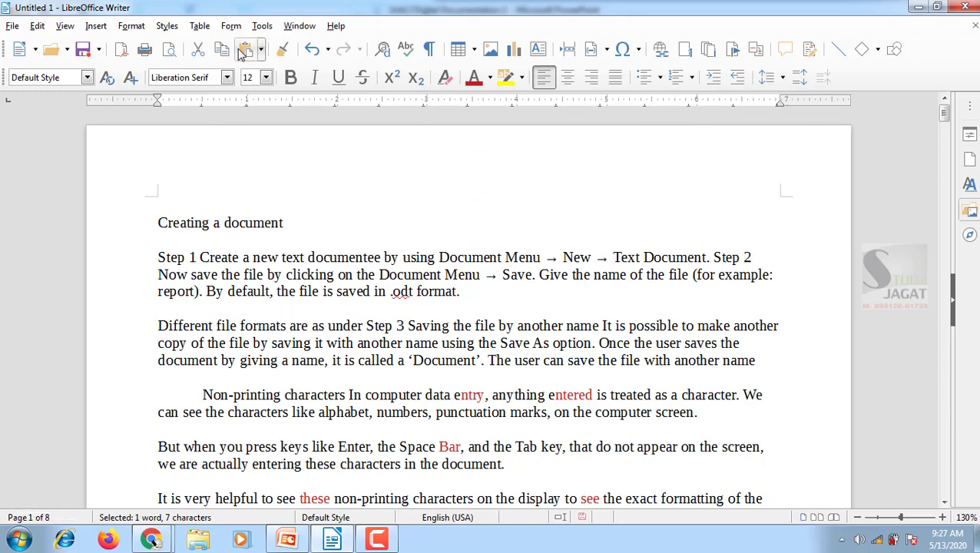
Replace the word "Document" before "Menu" in the Step 1 sentence with its synonym "Papers"
{"action": "left_click", "coordinate": [262, 26]}
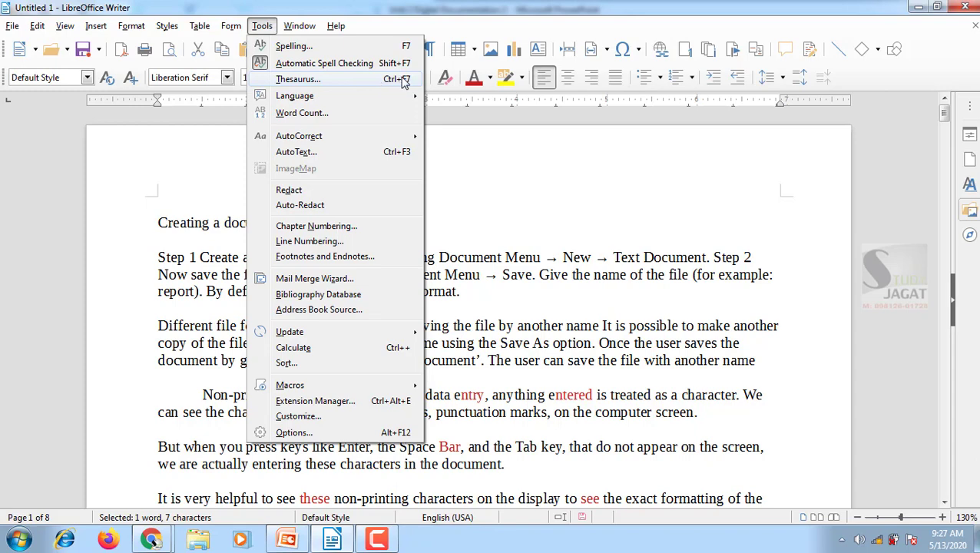
{"action": "left_click", "coordinate": [490, 274]}
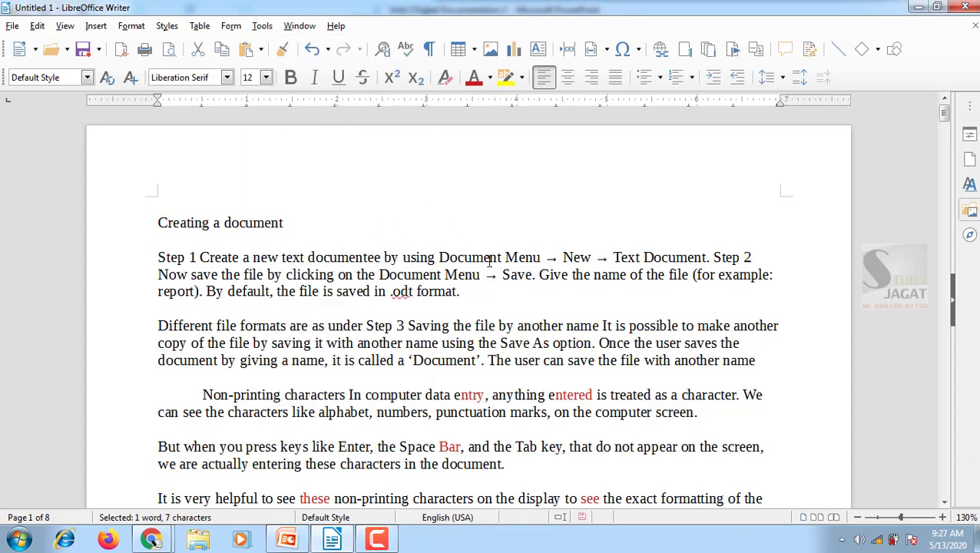
{"action": "right_click", "coordinate": [482, 255]}
{"action": "key", "text": "Escape"}
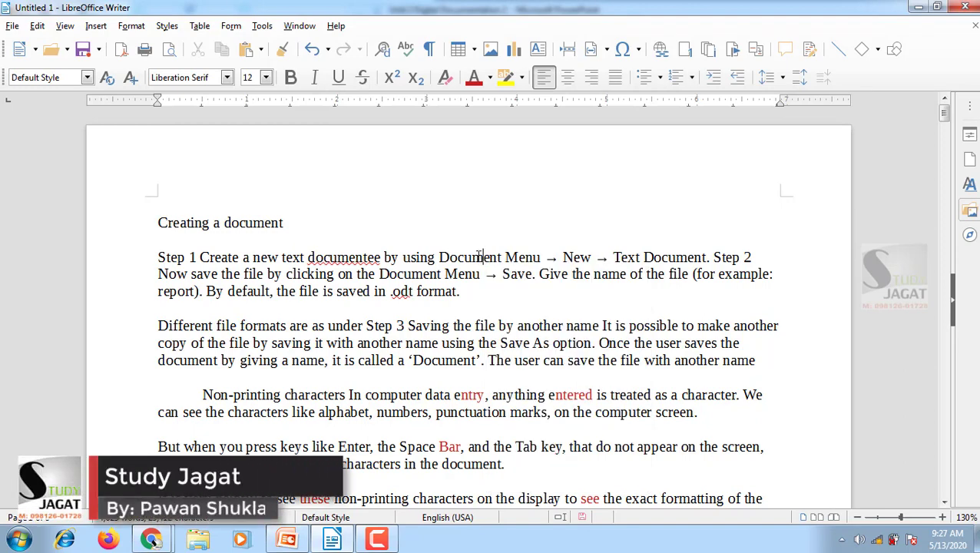
{"action": "right_click", "coordinate": [481, 255]}
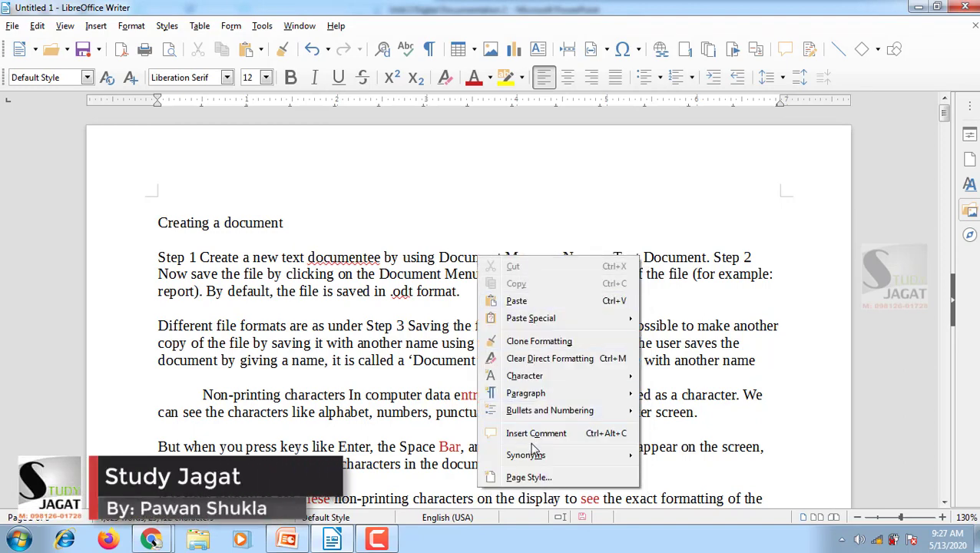
{"action": "mouse_move", "coordinate": [562, 459]}
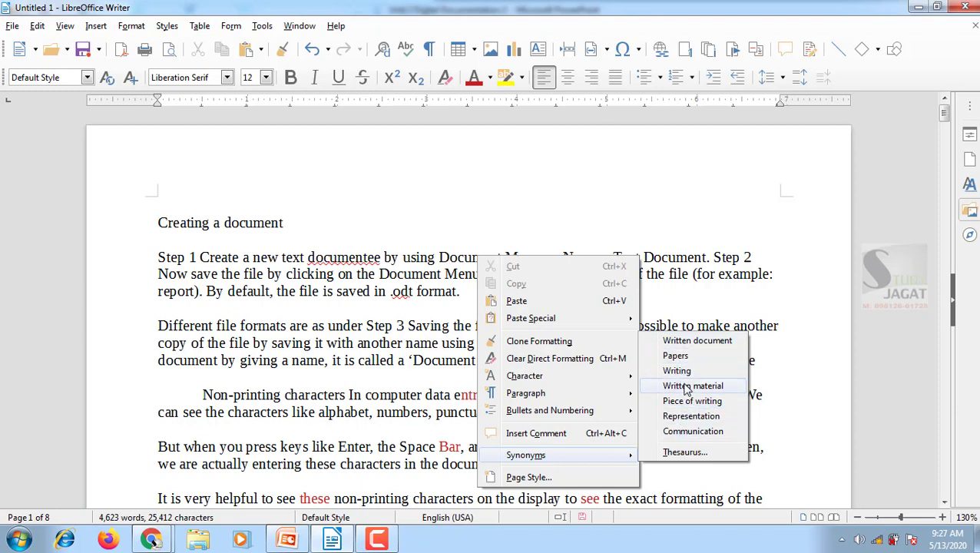
{"action": "left_click", "coordinate": [675, 357]}
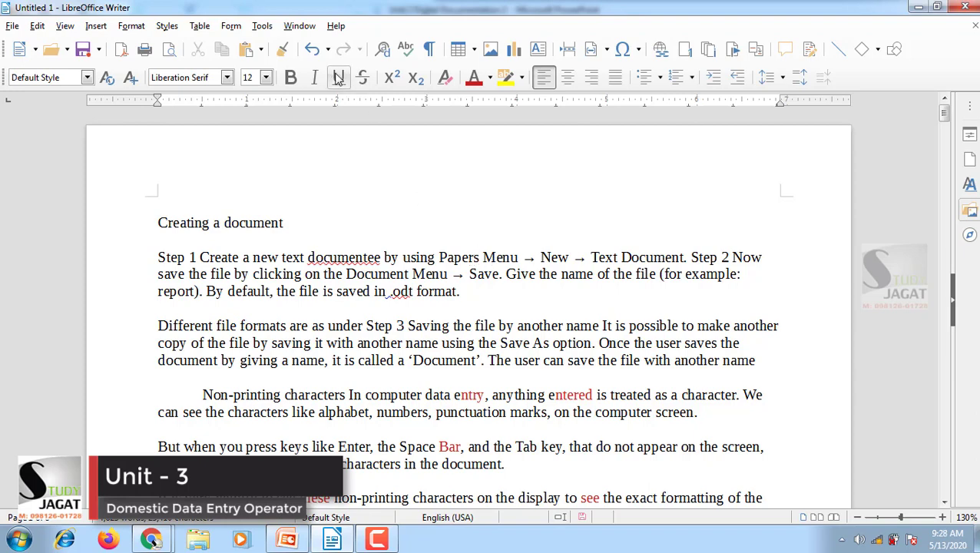
{"action": "left_click", "coordinate": [262, 26]}
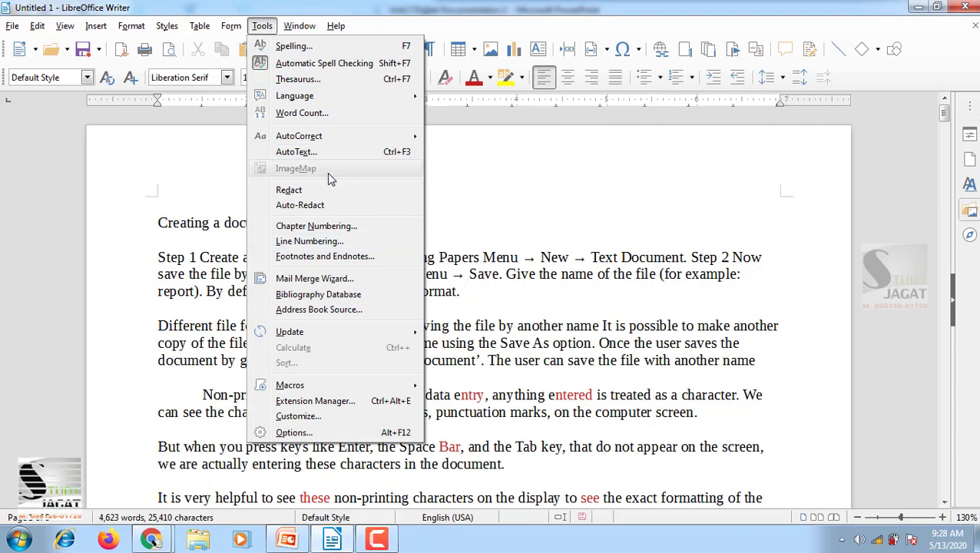
{"action": "left_click", "coordinate": [547, 260]}
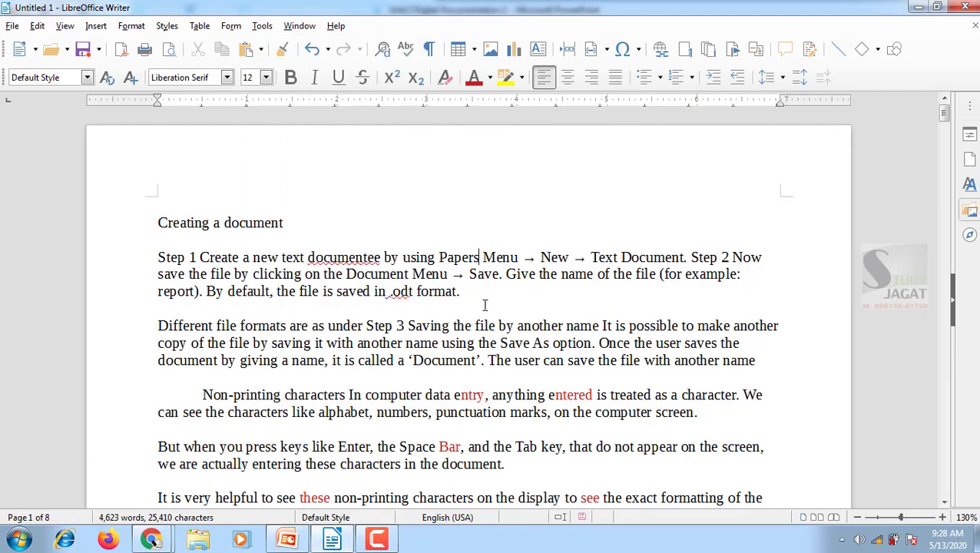